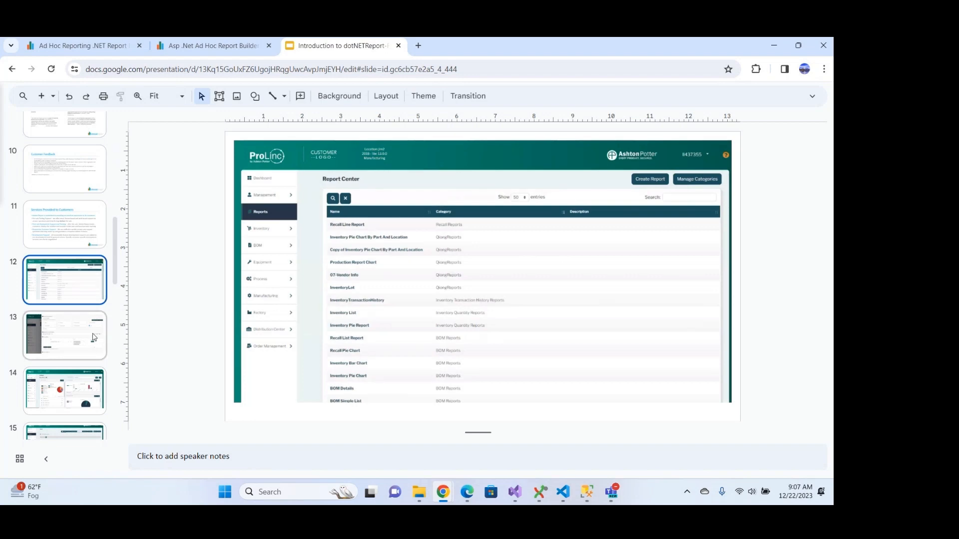
Review the ProLinc dashboard and InventoryTransactionHistory report on slides 14 and 15 of the presentation.
{"action": "left_click", "coordinate": [100, 380]}
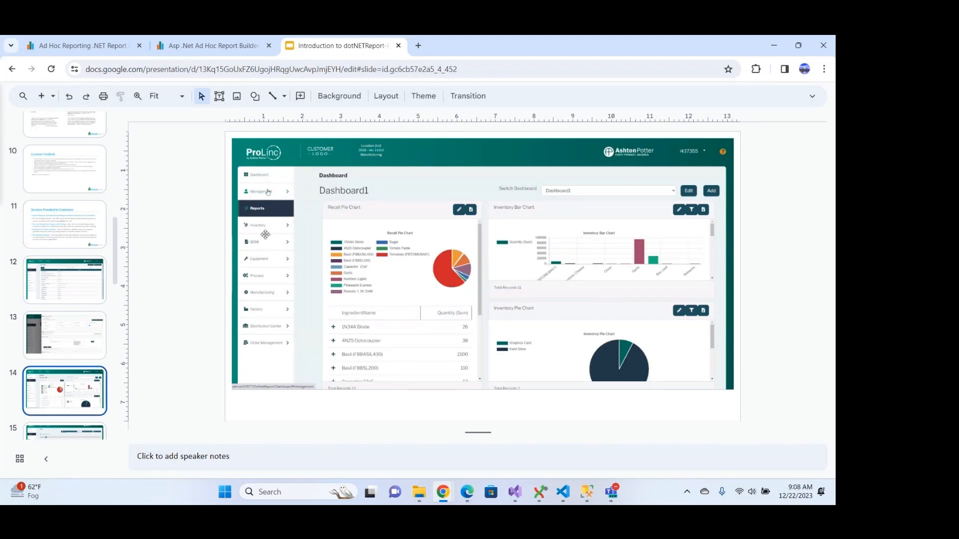
{"action": "scroll", "coordinate": [69, 393], "scroll_direction": "down", "scroll_amount": 2}
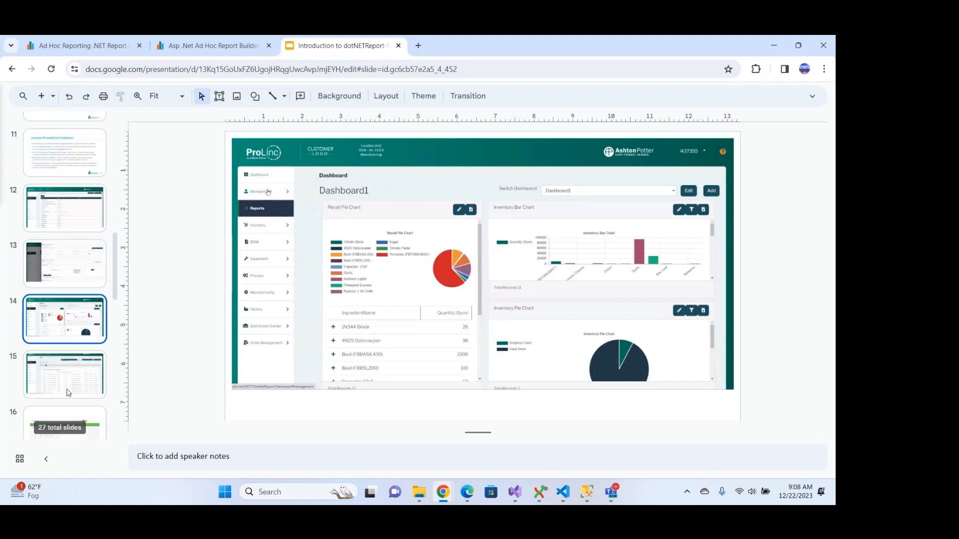
{"action": "left_click", "coordinate": [69, 393]}
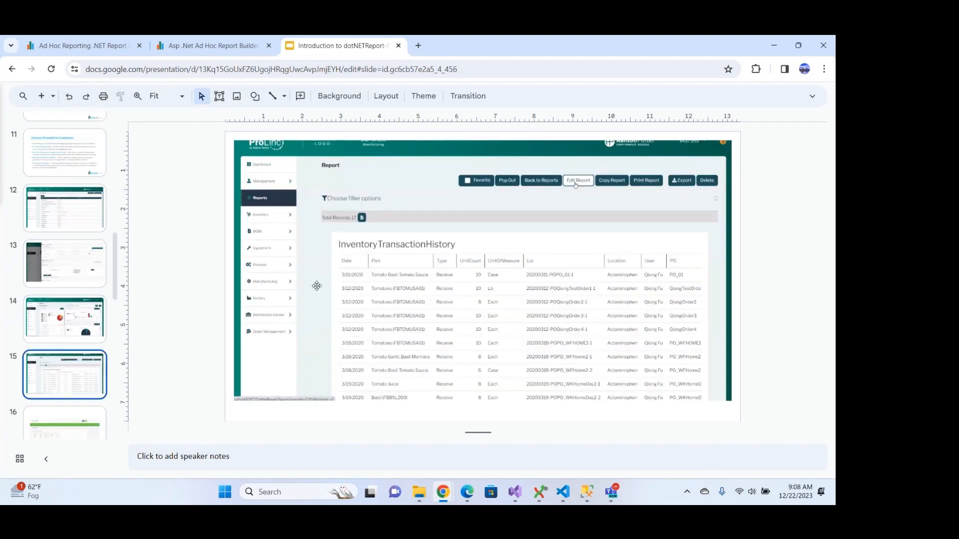
Go through the Aurora report builder examples on slides 16 to 18.
{"action": "key", "text": "Down"}
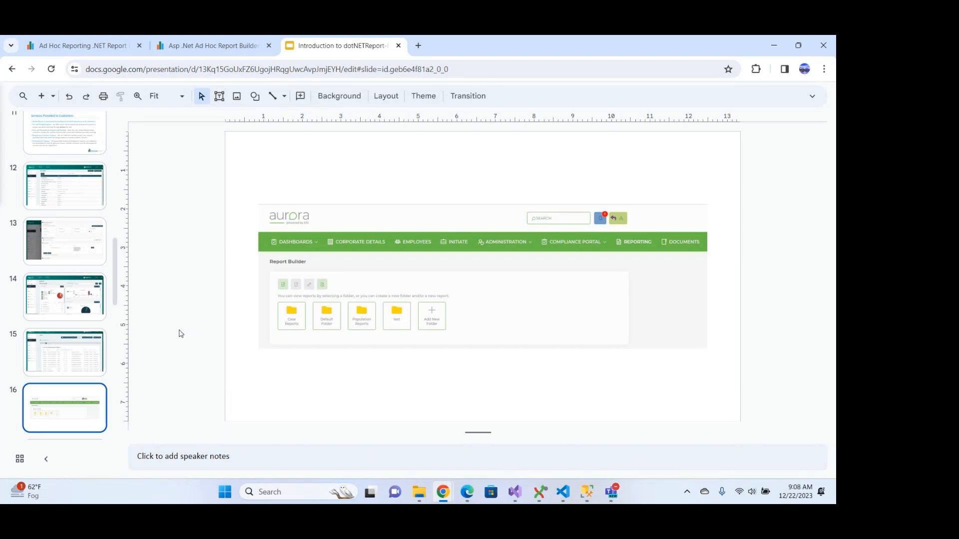
{"action": "scroll", "coordinate": [95, 338], "scroll_direction": "down", "scroll_amount": 2}
{"action": "scroll", "coordinate": [95, 338], "scroll_direction": "down", "scroll_amount": 1}
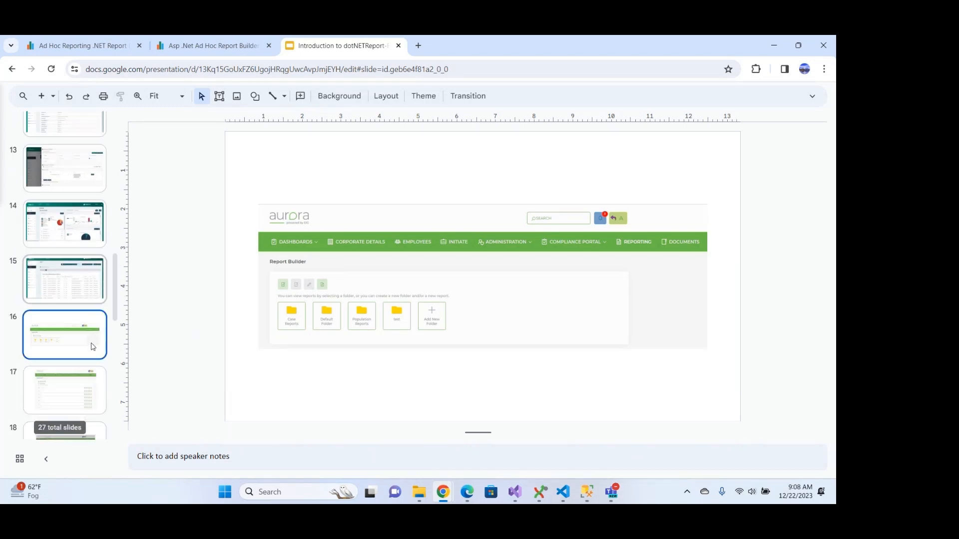
{"action": "left_click", "coordinate": [83, 377]}
{"action": "key", "text": "Down"}
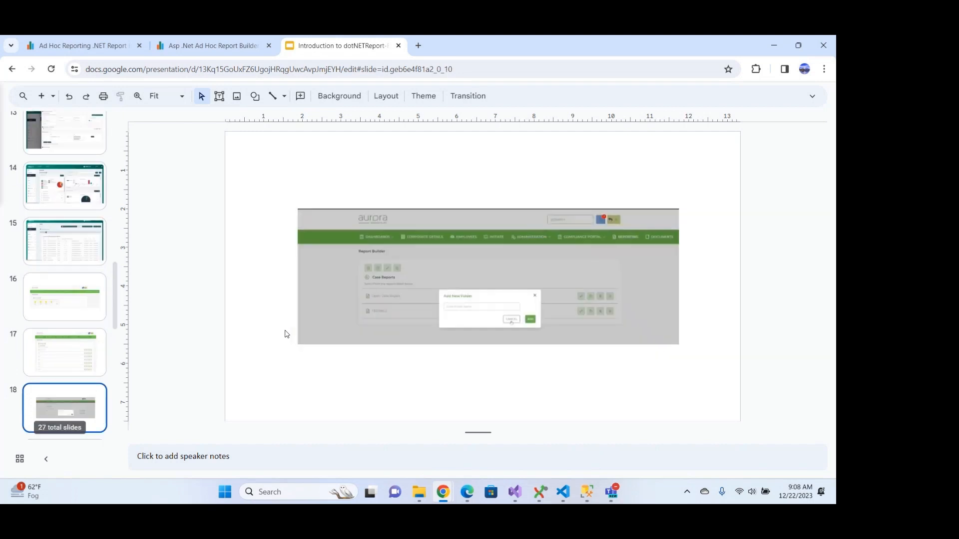
Go through the ResponseMaster examples on slides 19 to 21, covering report management, report design and the incident heat map.
{"action": "scroll", "coordinate": [31, 305], "scroll_direction": "down", "scroll_amount": 3}
{"action": "left_click", "coordinate": [42, 338]}
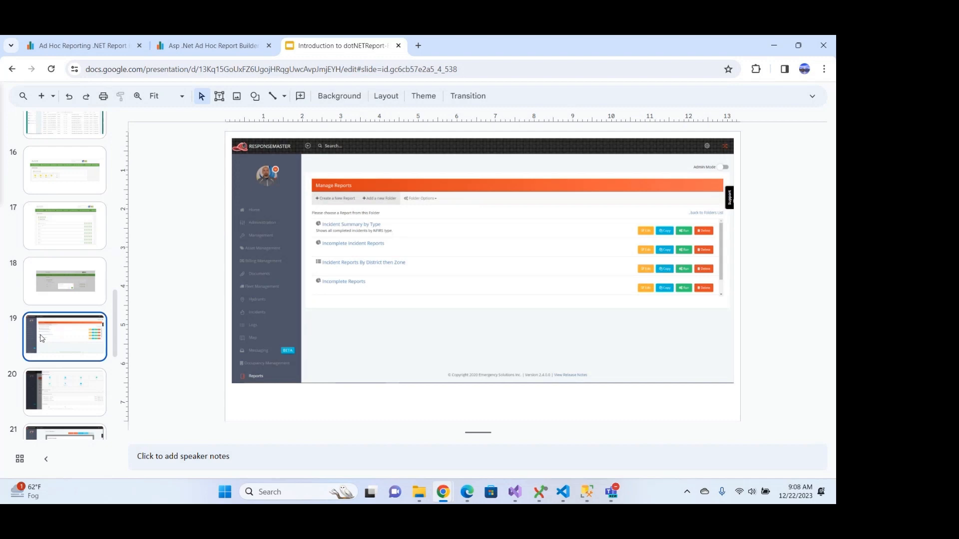
{"action": "left_click", "coordinate": [45, 371]}
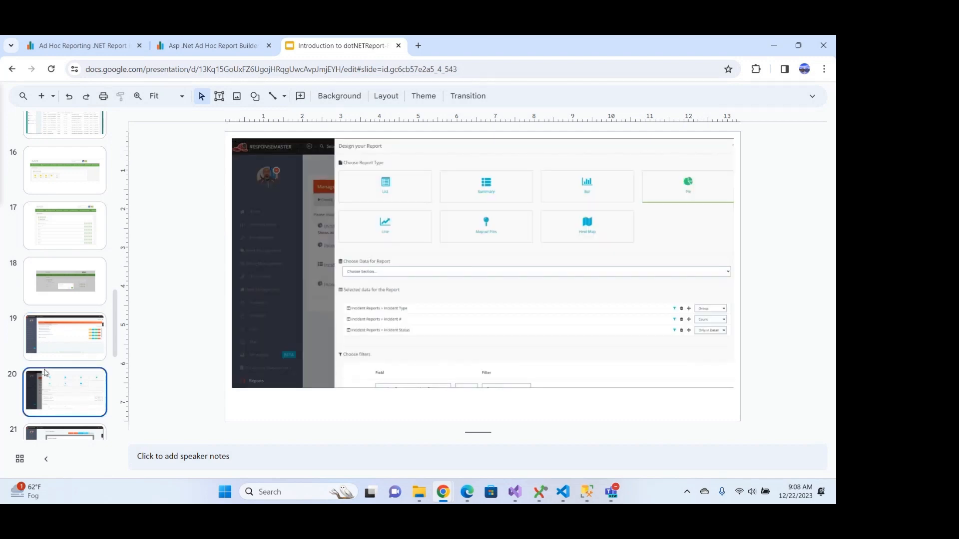
{"action": "scroll", "coordinate": [45, 380], "scroll_direction": "down", "scroll_amount": 2}
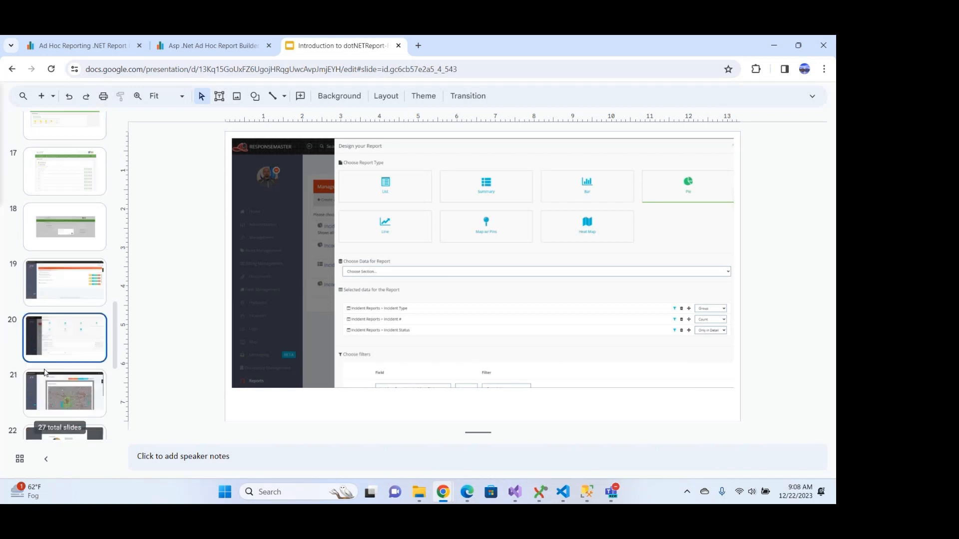
{"action": "left_click", "coordinate": [47, 393]}
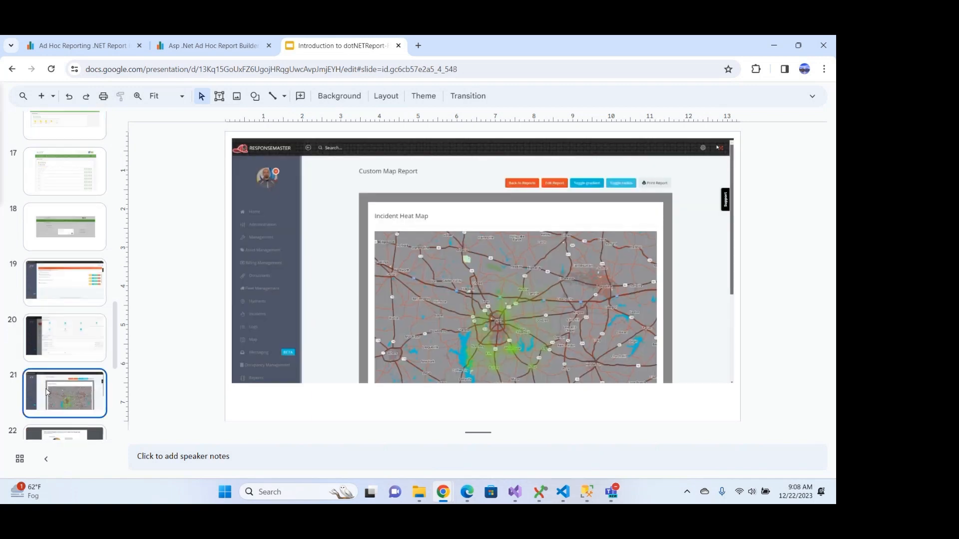
Switch to the dotnetreport Manage Database page and check the list of database connections.
{"action": "left_click", "coordinate": [192, 53]}
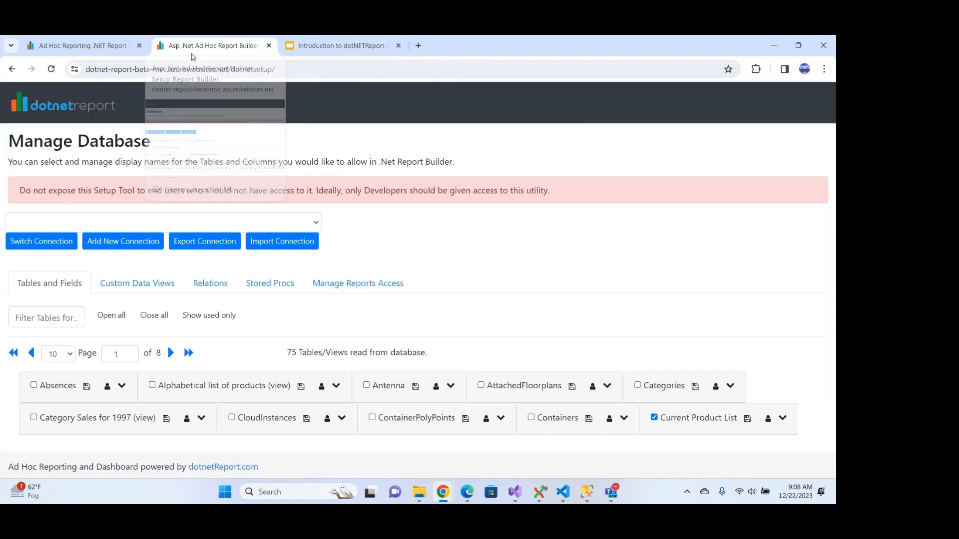
{"action": "left_click", "coordinate": [294, 224]}
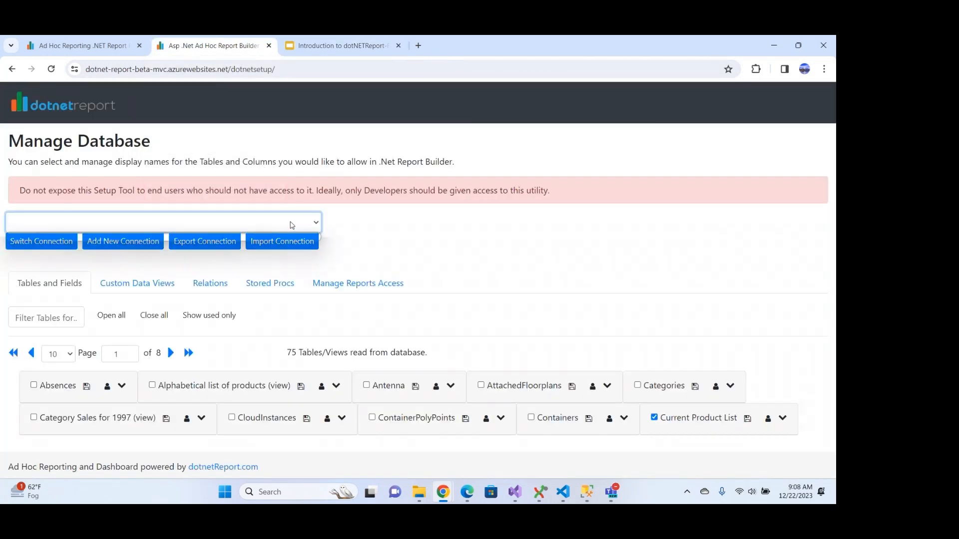
{"action": "left_click", "coordinate": [350, 200]}
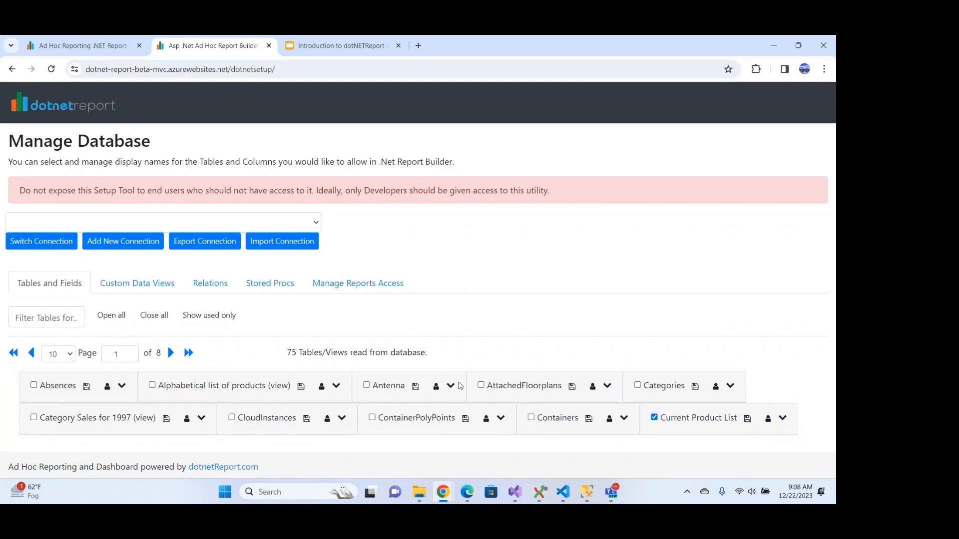
Expand the Current Product List table and examine its display name, schema, account field and column settings.
{"action": "left_click", "coordinate": [783, 418]}
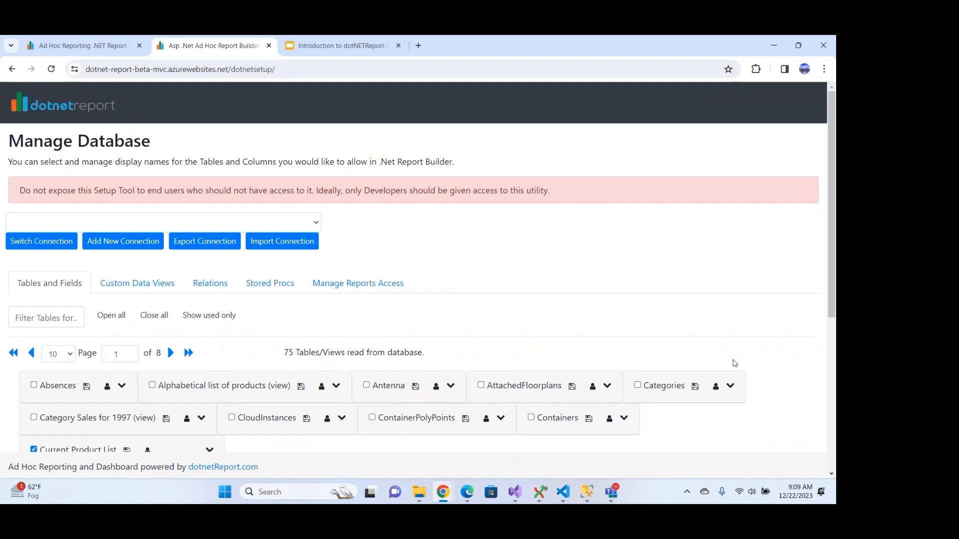
{"action": "scroll", "coordinate": [728, 365], "scroll_direction": "down", "scroll_amount": 5}
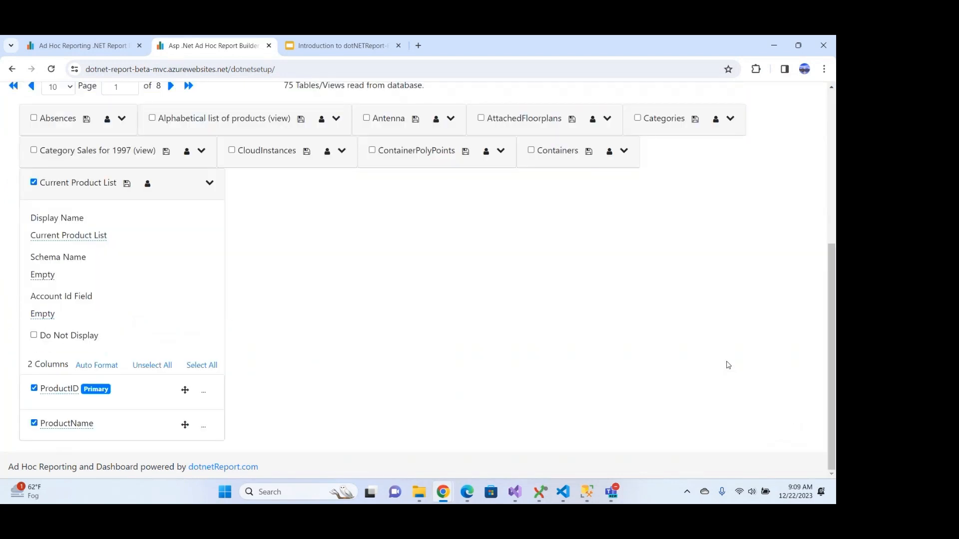
{"action": "scroll", "coordinate": [310, 306], "scroll_direction": "up", "scroll_amount": 2}
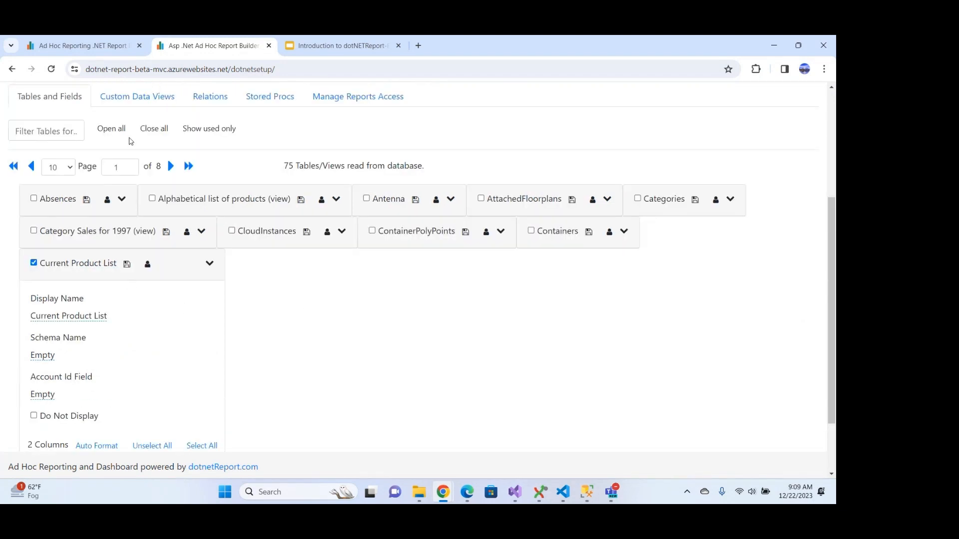
{"action": "scroll", "coordinate": [112, 357], "scroll_direction": "down", "scroll_amount": 2}
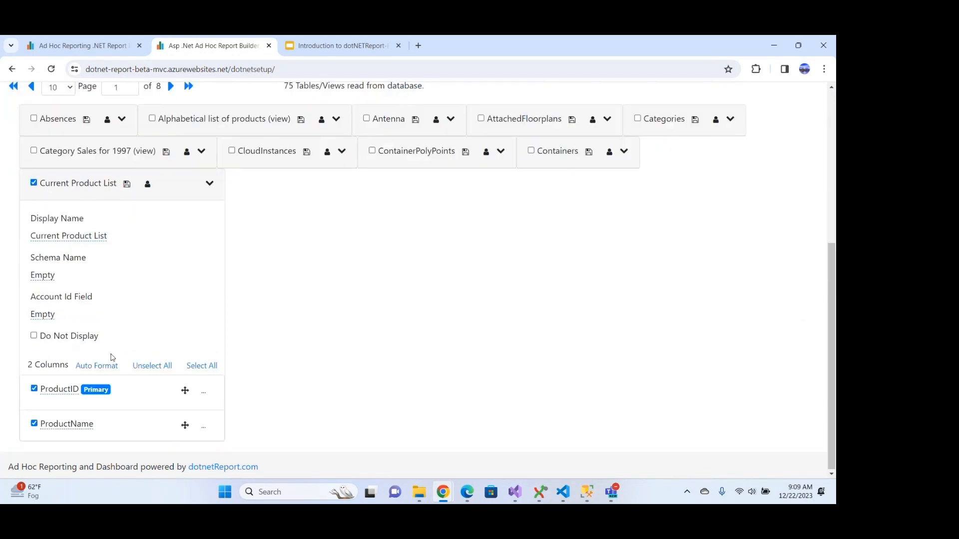
{"action": "scroll", "coordinate": [112, 358], "scroll_direction": "up", "scroll_amount": 2}
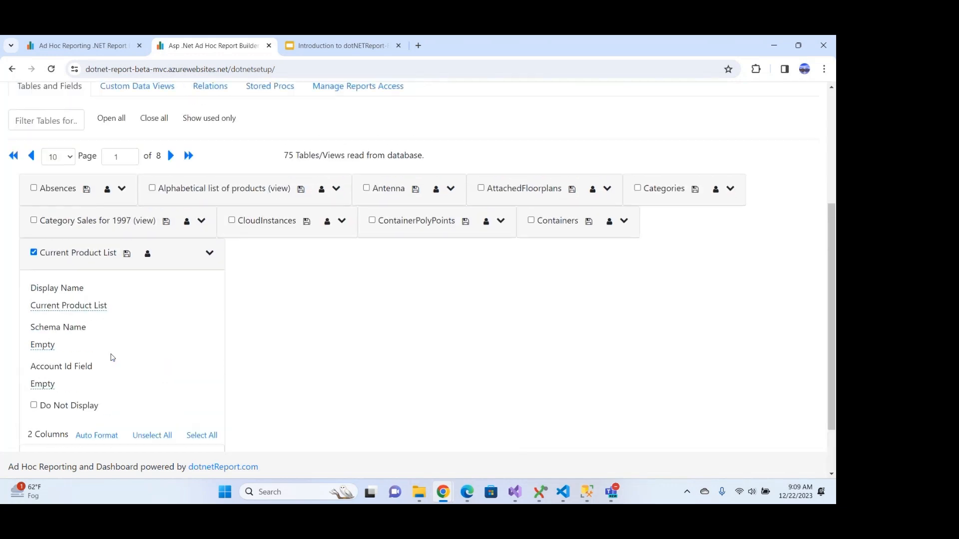
Expand the CloudInstances and ContainerPolyPoints tables and include ContainerPolyPoints for reporting.
{"action": "left_click", "coordinate": [338, 229]}
{"action": "scroll", "coordinate": [338, 229], "scroll_direction": "up", "scroll_amount": 2}
{"action": "scroll", "coordinate": [377, 340], "scroll_direction": "down", "scroll_amount": 1}
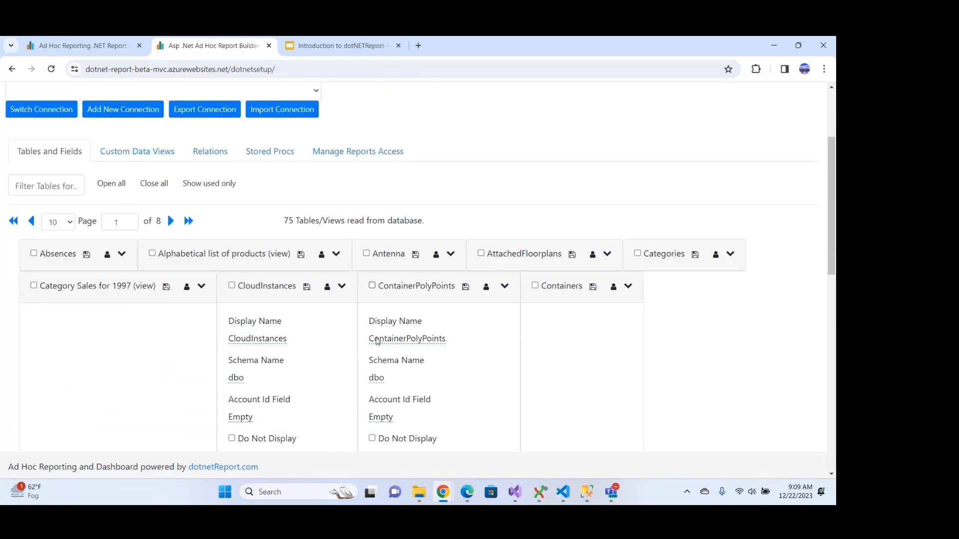
{"action": "left_click", "coordinate": [372, 286]}
Select all columns of the ContainerPolyPoints table and auto-format their display names.
{"action": "scroll", "coordinate": [399, 334], "scroll_direction": "down", "scroll_amount": 4}
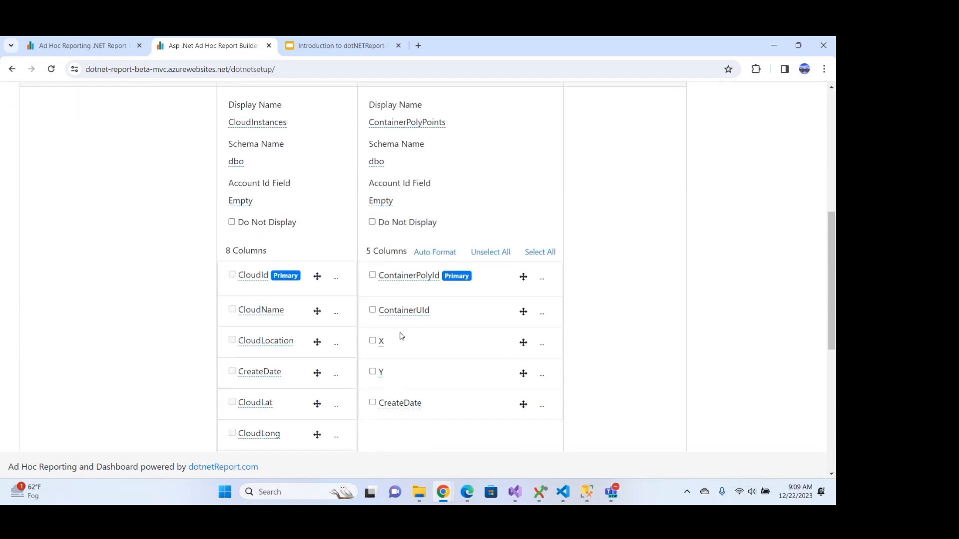
{"action": "left_click", "coordinate": [550, 253]}
{"action": "left_click", "coordinate": [435, 252]}
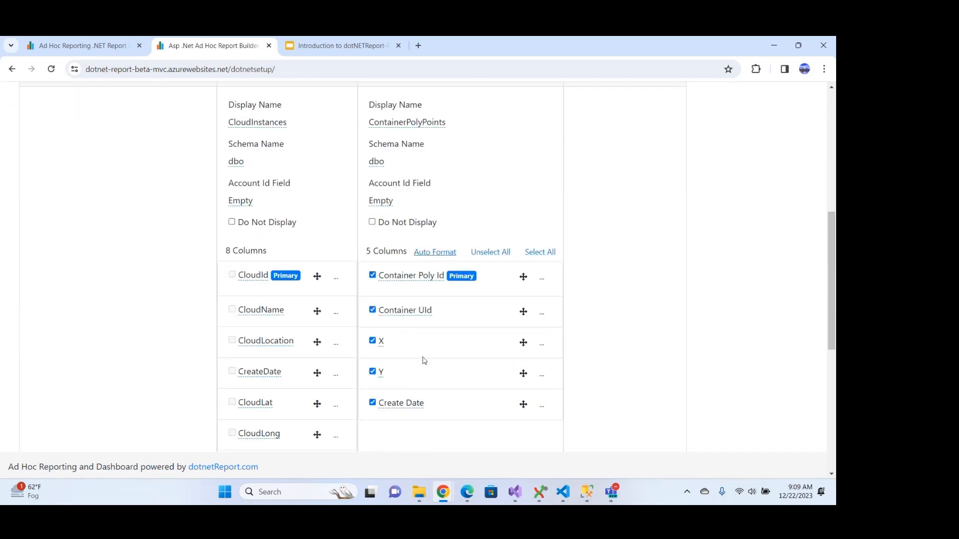
Review the main, foreign key and filter options of the ContainerPolyId column, and close them without changes.
{"action": "scroll", "coordinate": [425, 360], "scroll_direction": "up", "scroll_amount": 1}
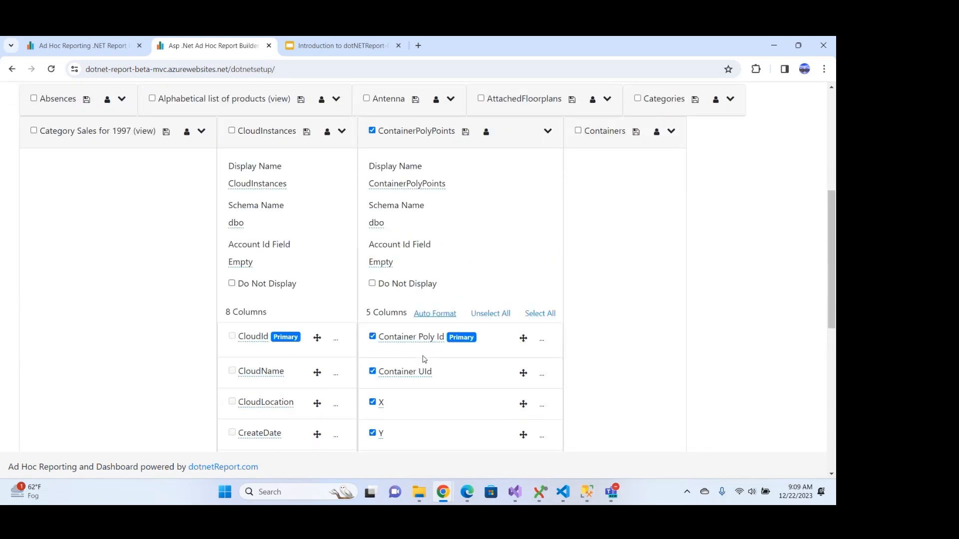
{"action": "left_click", "coordinate": [540, 340]}
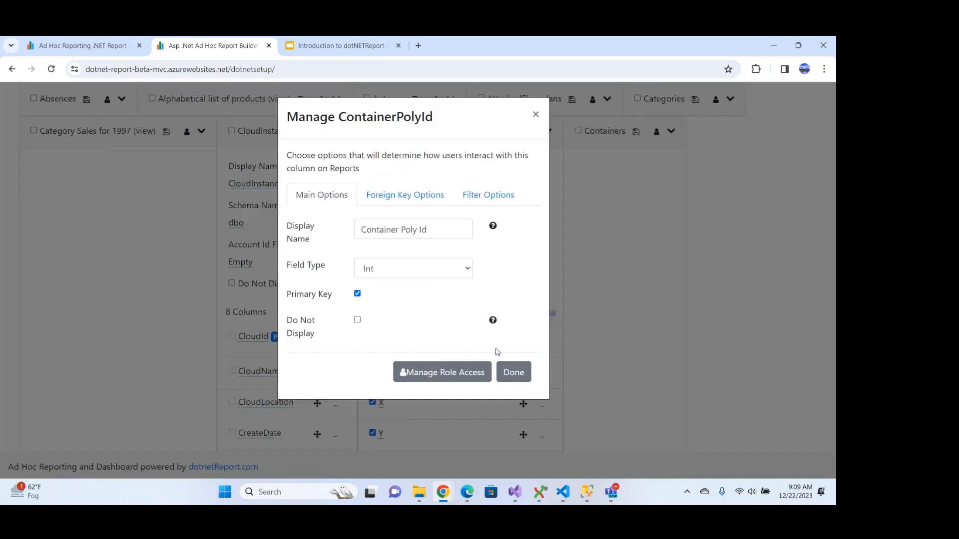
{"action": "left_click", "coordinate": [396, 201]}
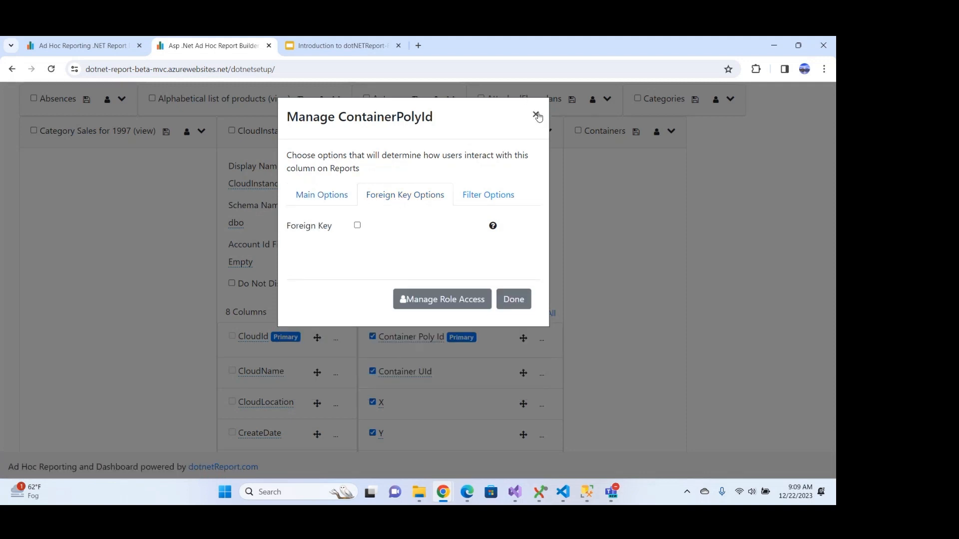
{"action": "left_click", "coordinate": [487, 196]}
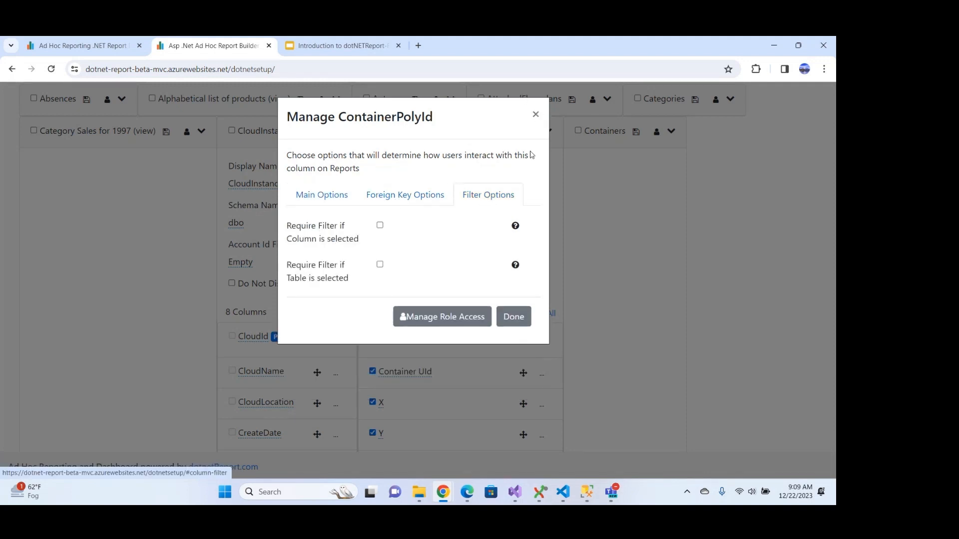
{"action": "left_click", "coordinate": [536, 115]}
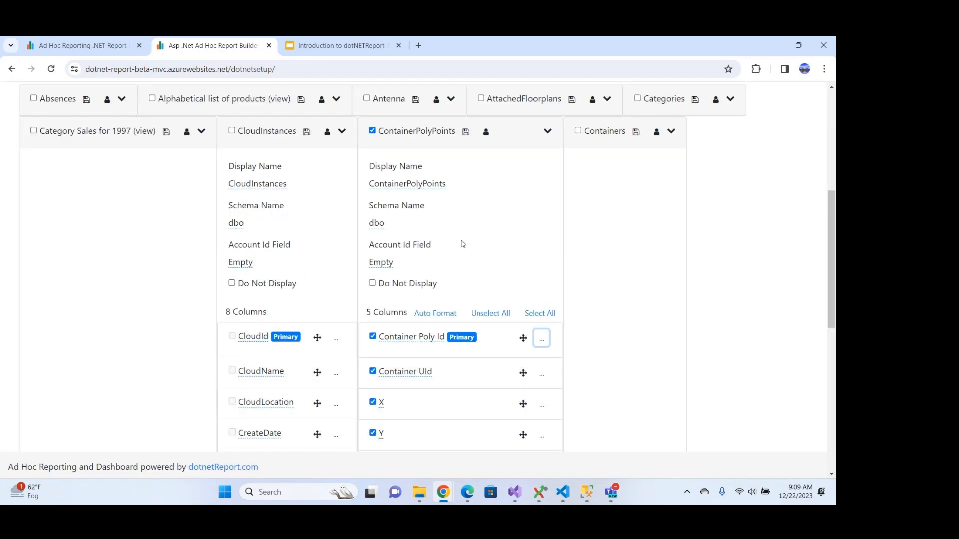
Show the custom data views and expand vwCustomers to examine its settings and columns.
{"action": "scroll", "coordinate": [455, 265], "scroll_direction": "up", "scroll_amount": 3}
{"action": "scroll", "coordinate": [454, 269], "scroll_direction": "up", "scroll_amount": 3}
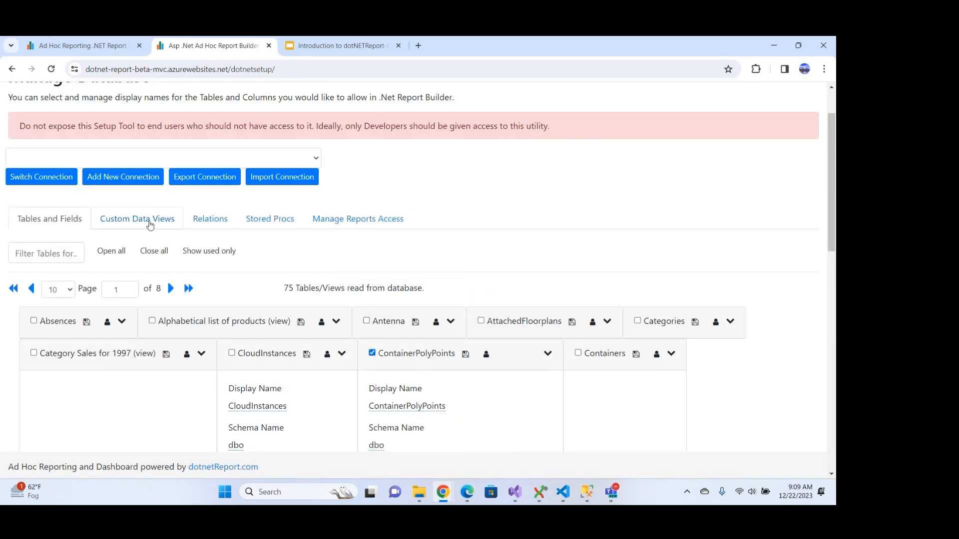
{"action": "left_click", "coordinate": [147, 220]}
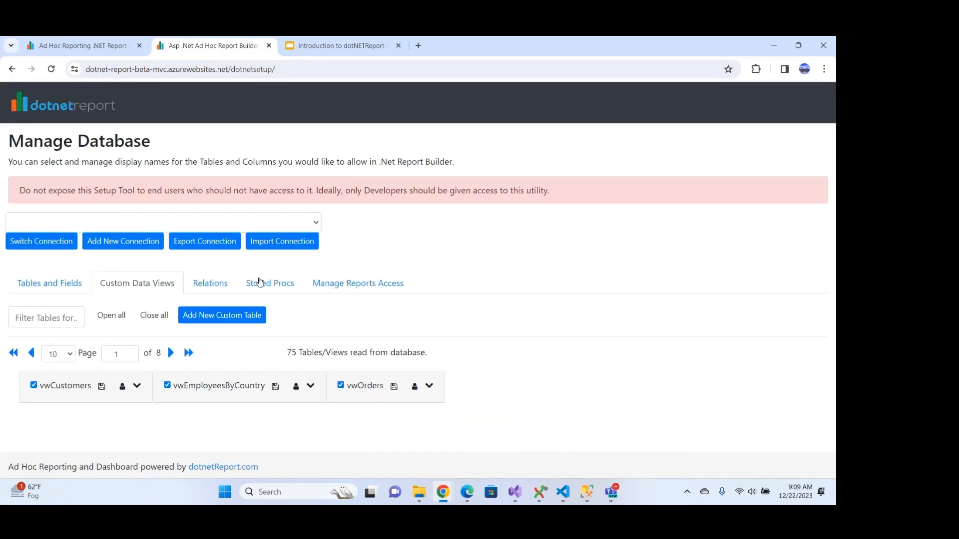
{"action": "left_click", "coordinate": [138, 385]}
{"action": "scroll", "coordinate": [318, 315], "scroll_direction": "down", "scroll_amount": 5}
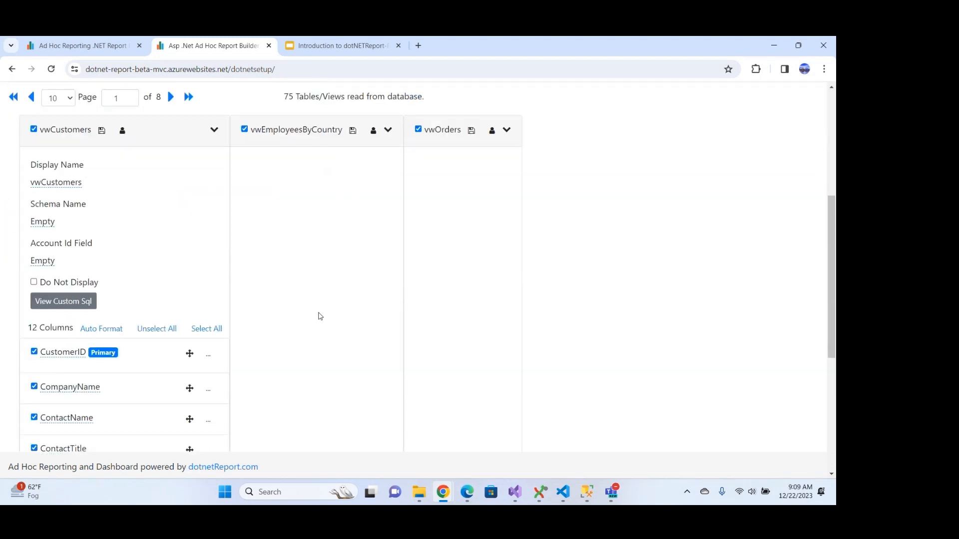
{"action": "scroll", "coordinate": [320, 316], "scroll_direction": "down", "scroll_amount": 3}
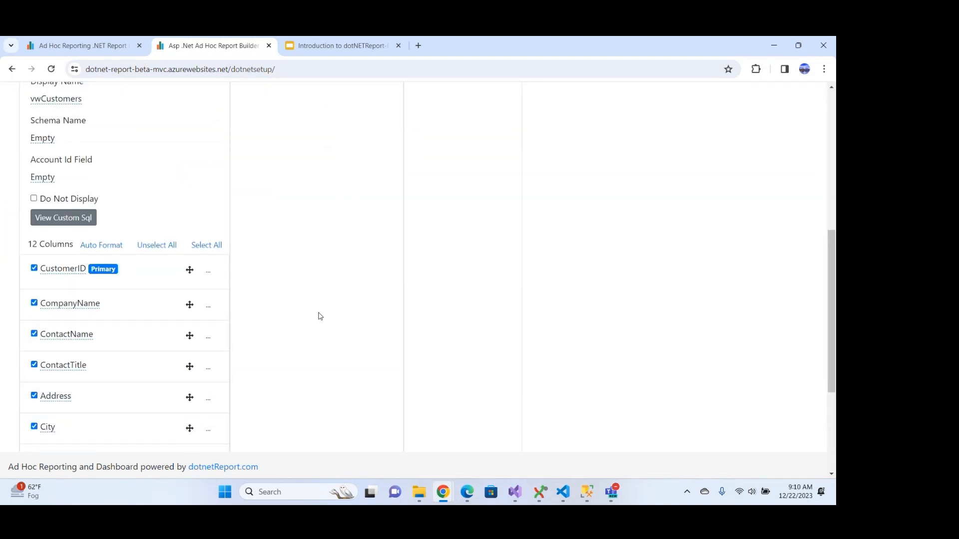
View the custom SQL query behind vwCustomers and close it without saving.
{"action": "left_click", "coordinate": [65, 175]}
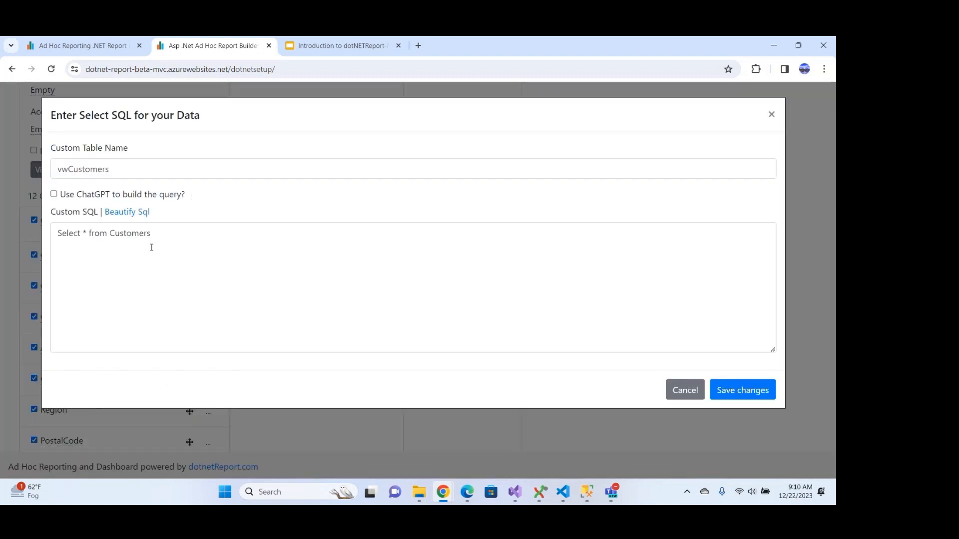
{"action": "left_click_drag", "start_coordinate": [161, 230], "coordinate": [23, 245]}
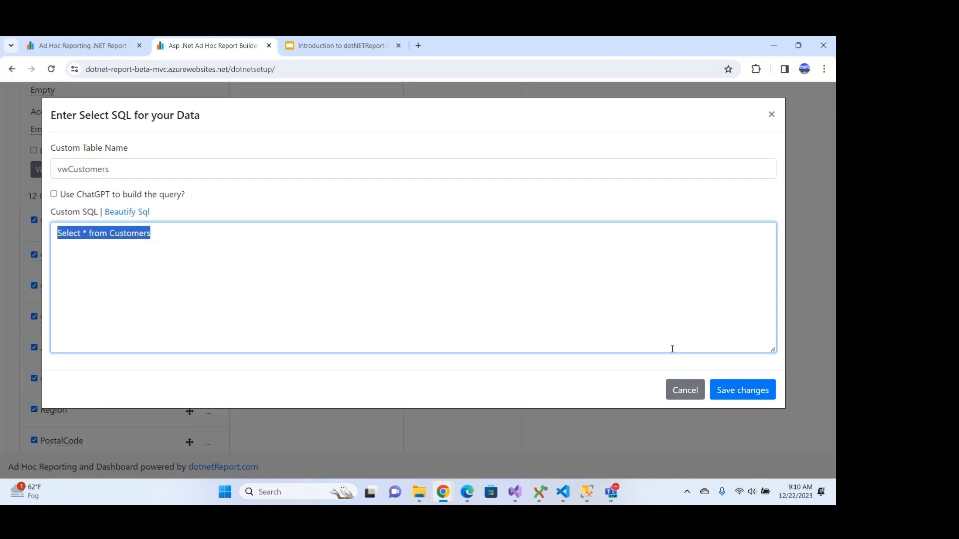
{"action": "left_click", "coordinate": [684, 390]}
Expand the vwEmployeesByCountry custom view and read through its custom SQL query.
{"action": "scroll", "coordinate": [393, 344], "scroll_direction": "up", "scroll_amount": 4}
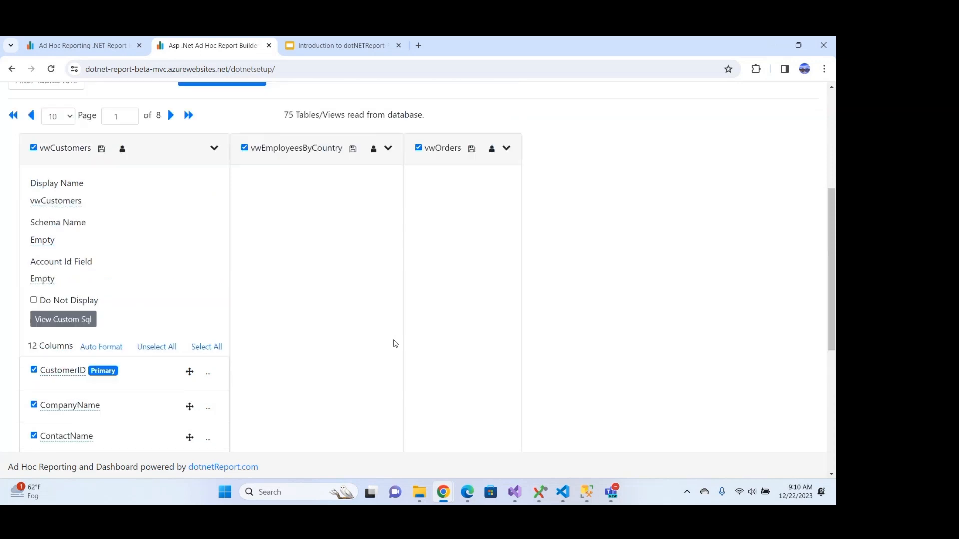
{"action": "scroll", "coordinate": [395, 343], "scroll_direction": "up", "scroll_amount": 1}
{"action": "left_click", "coordinate": [388, 172]}
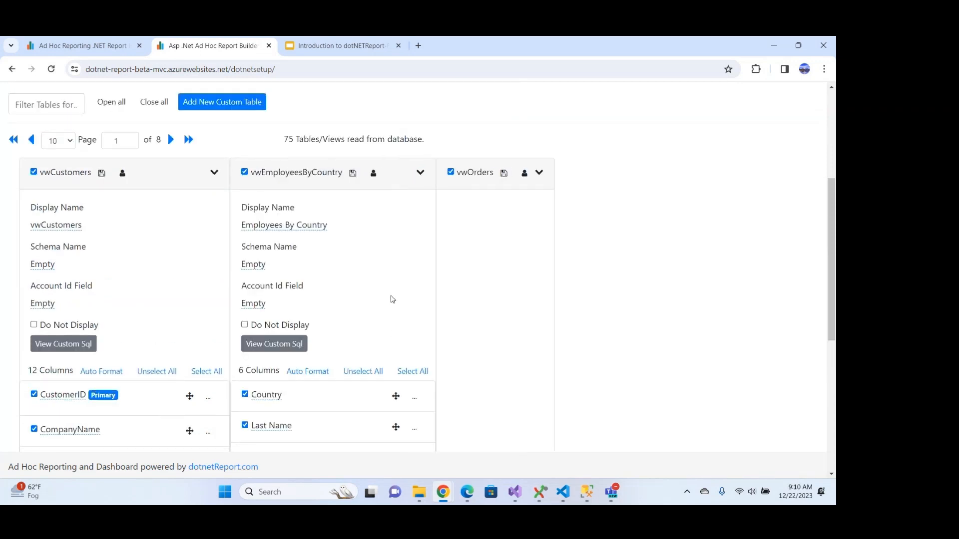
{"action": "left_click", "coordinate": [282, 346]}
{"action": "scroll", "coordinate": [395, 338], "scroll_direction": "down", "scroll_amount": 2}
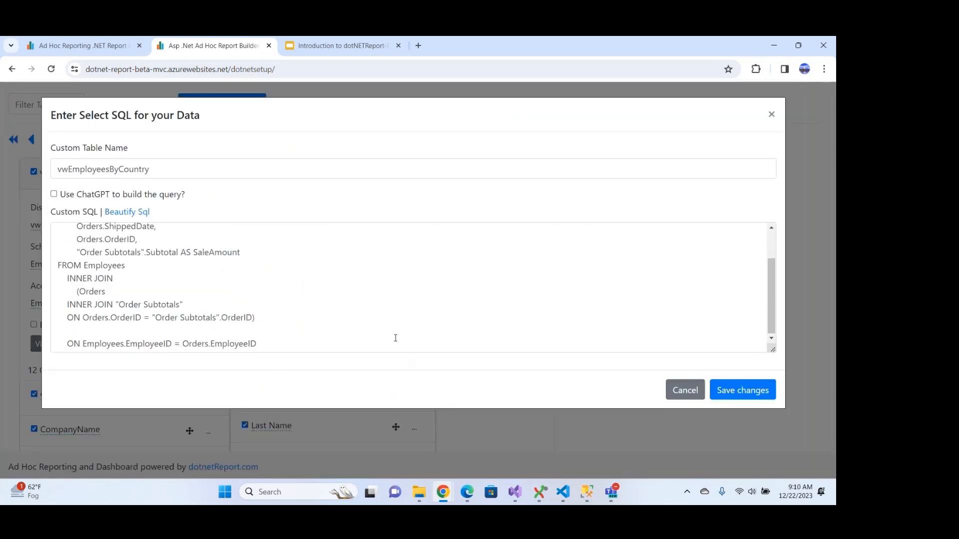
Finish reading the vwEmployeesByCountry query, close it without saving, and review the view's columns.
{"action": "left_click", "coordinate": [113, 281]}
{"action": "double_click", "coordinate": [114, 280]}
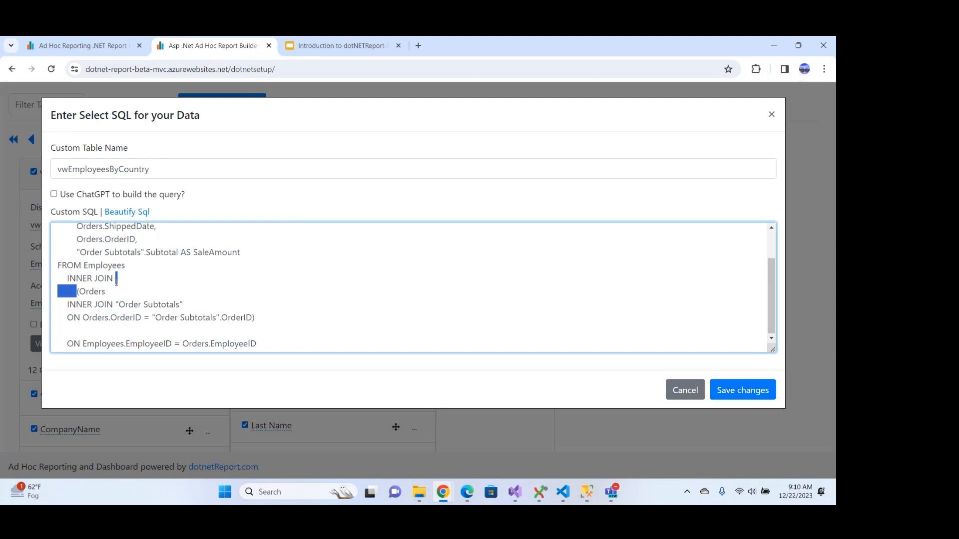
{"action": "scroll", "coordinate": [116, 283], "scroll_direction": "up", "scroll_amount": 2}
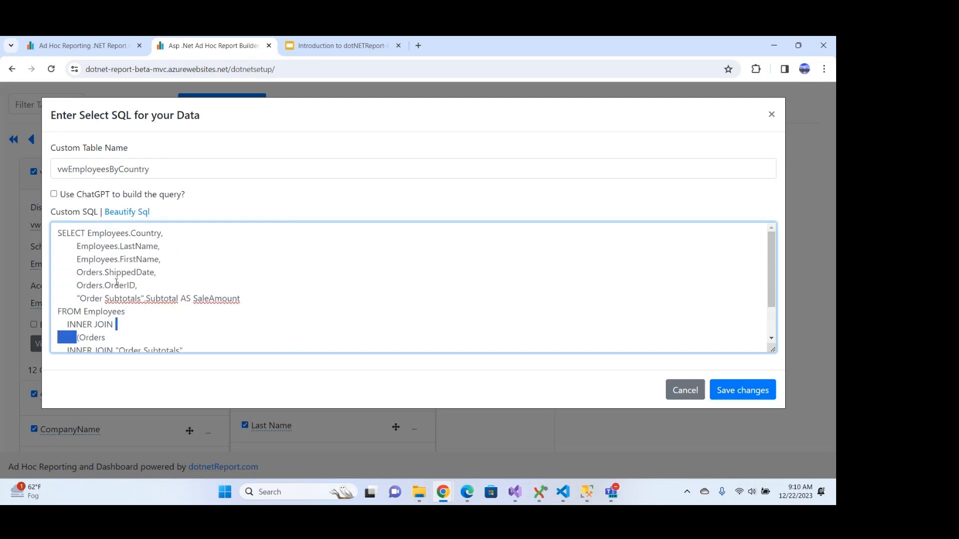
{"action": "left_click", "coordinate": [684, 390]}
{"action": "scroll", "coordinate": [427, 395], "scroll_direction": "down", "scroll_amount": 2}
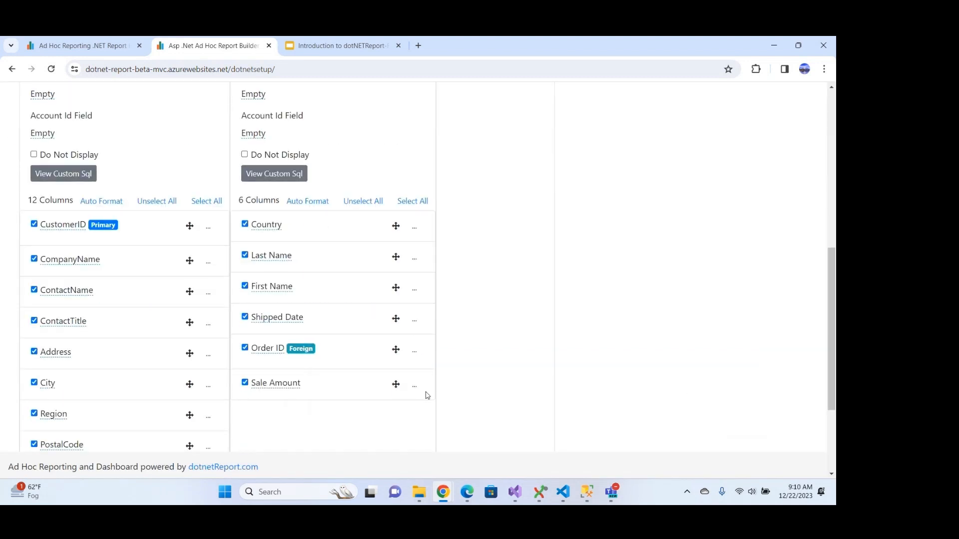
{"action": "scroll", "coordinate": [427, 396], "scroll_direction": "down", "scroll_amount": 1}
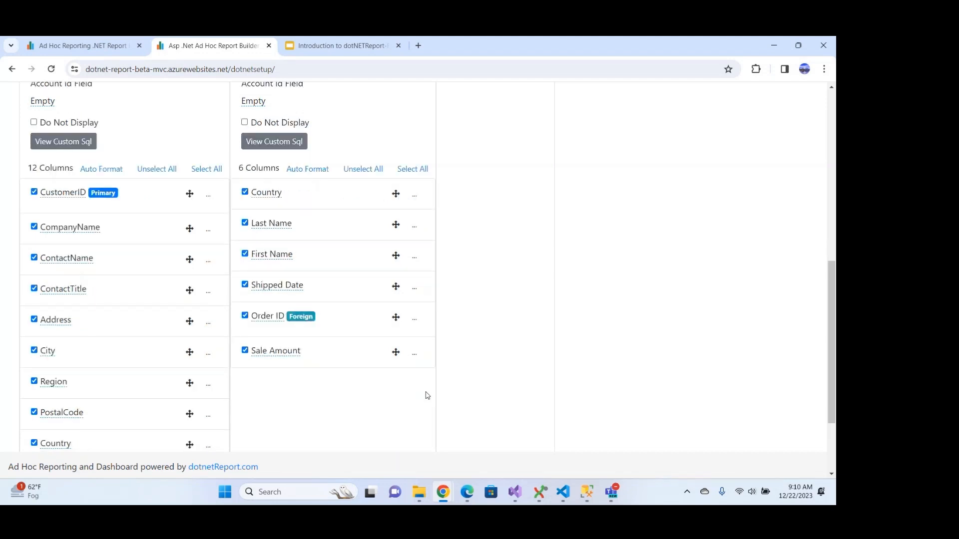
{"action": "scroll", "coordinate": [427, 395], "scroll_direction": "up", "scroll_amount": 7}
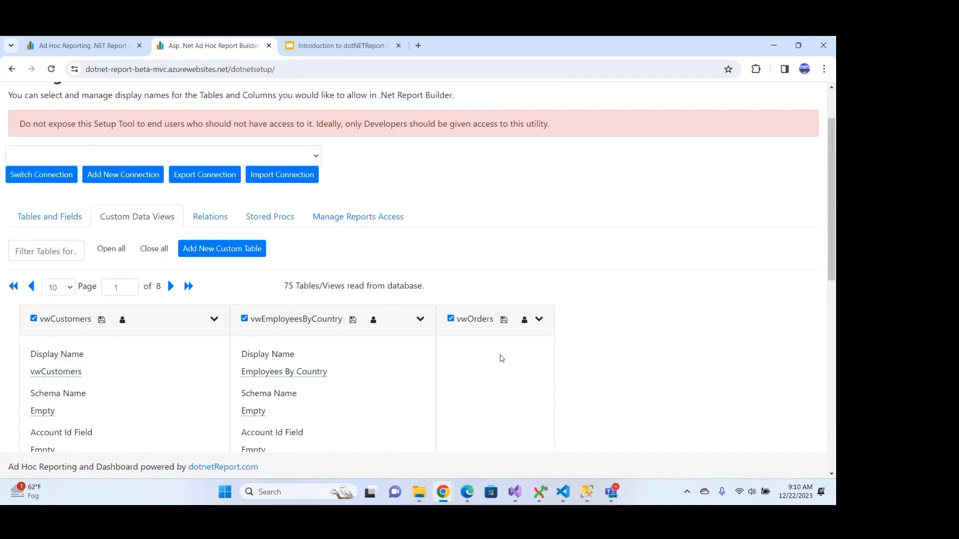
Show the database relations and examine their primary tables, join types, join tables and fields.
{"action": "left_click", "coordinate": [218, 227]}
{"action": "scroll", "coordinate": [259, 330], "scroll_direction": "down", "scroll_amount": 6}
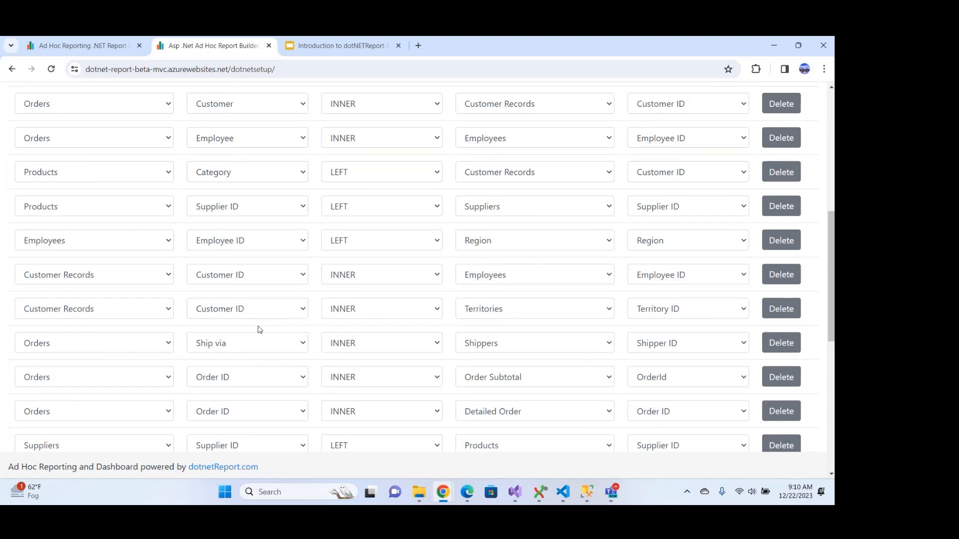
{"action": "scroll", "coordinate": [259, 330], "scroll_direction": "down", "scroll_amount": 1}
{"action": "scroll", "coordinate": [259, 330], "scroll_direction": "up", "scroll_amount": 6}
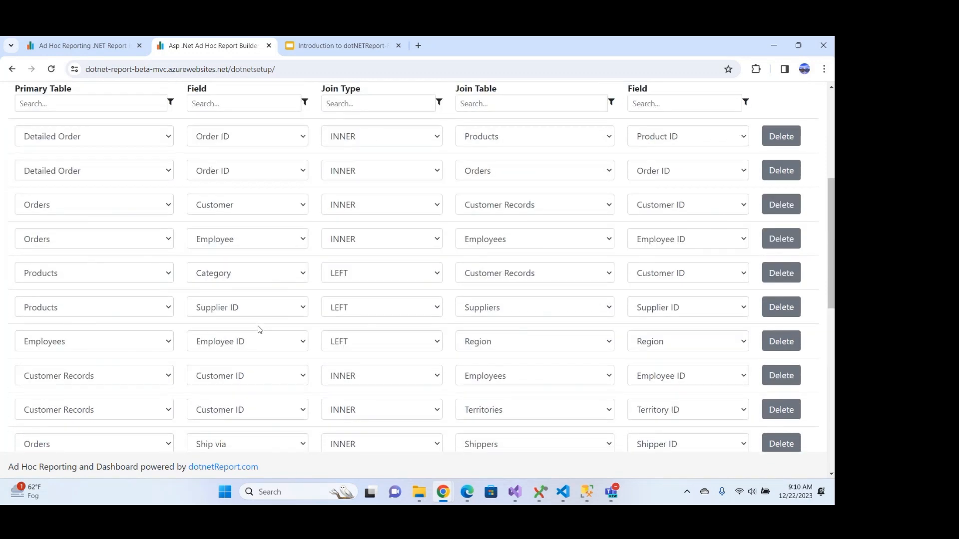
{"action": "scroll", "coordinate": [259, 330], "scroll_direction": "up", "scroll_amount": 3}
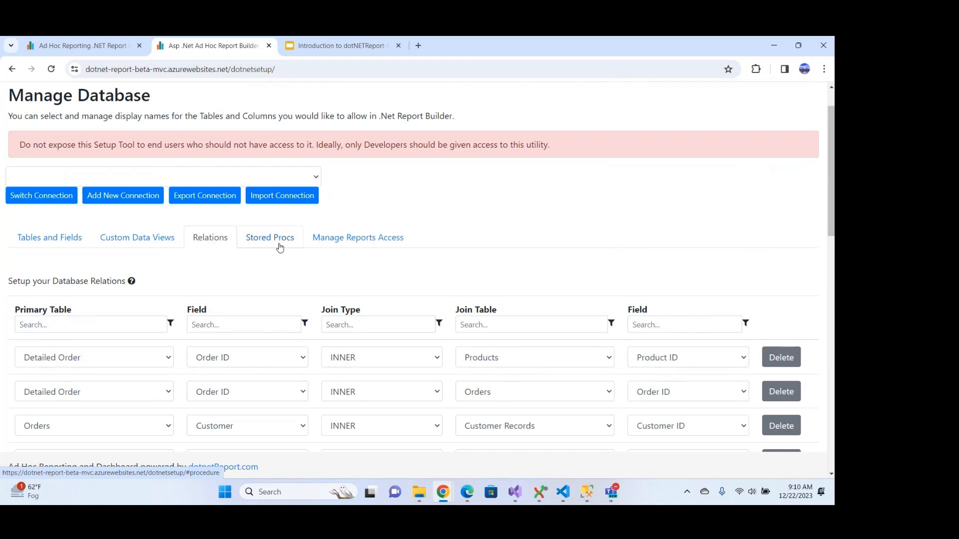
Show the stored procedures and examine the columns and parameters of CustOrdersOrders and CustOrderHist.
{"action": "left_click", "coordinate": [279, 247]}
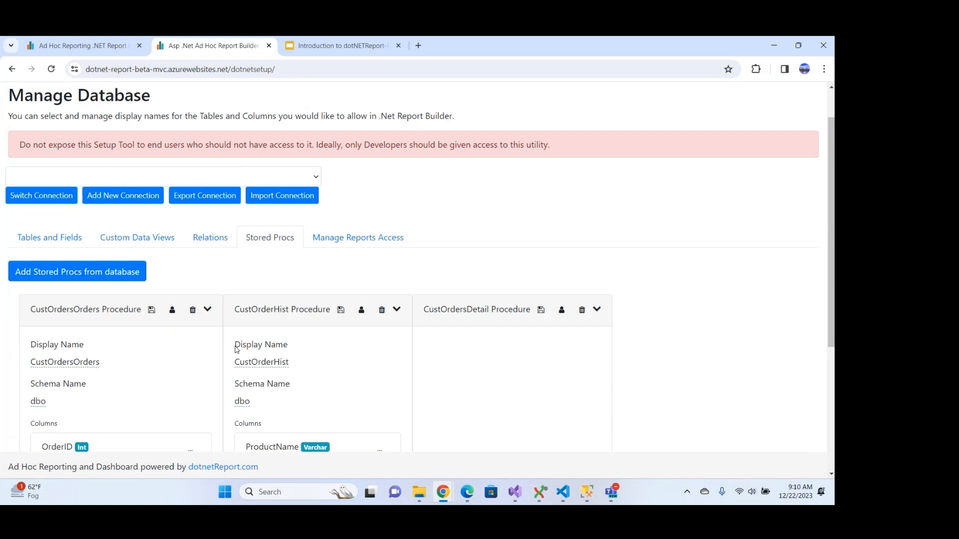
{"action": "scroll", "coordinate": [236, 349], "scroll_direction": "down", "scroll_amount": 4}
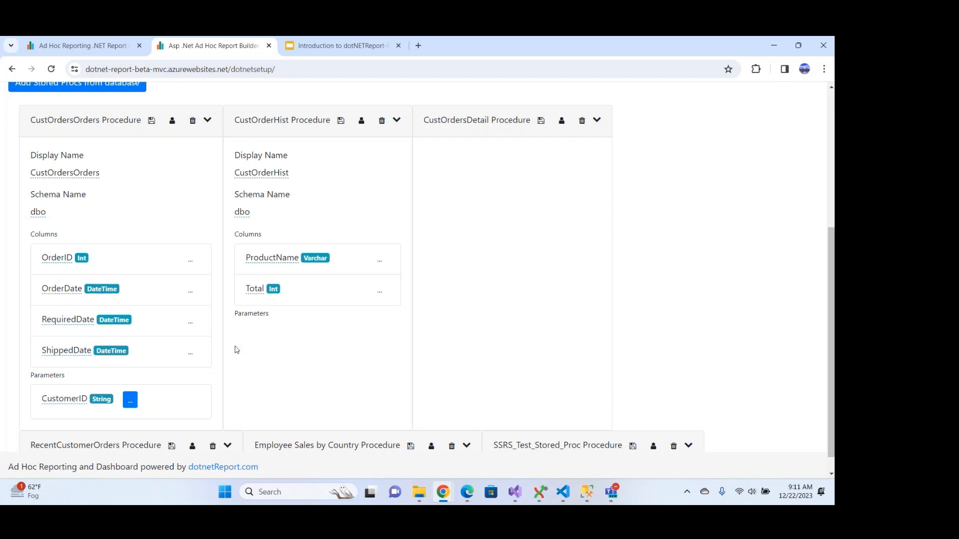
{"action": "scroll", "coordinate": [237, 350], "scroll_direction": "up", "scroll_amount": 3}
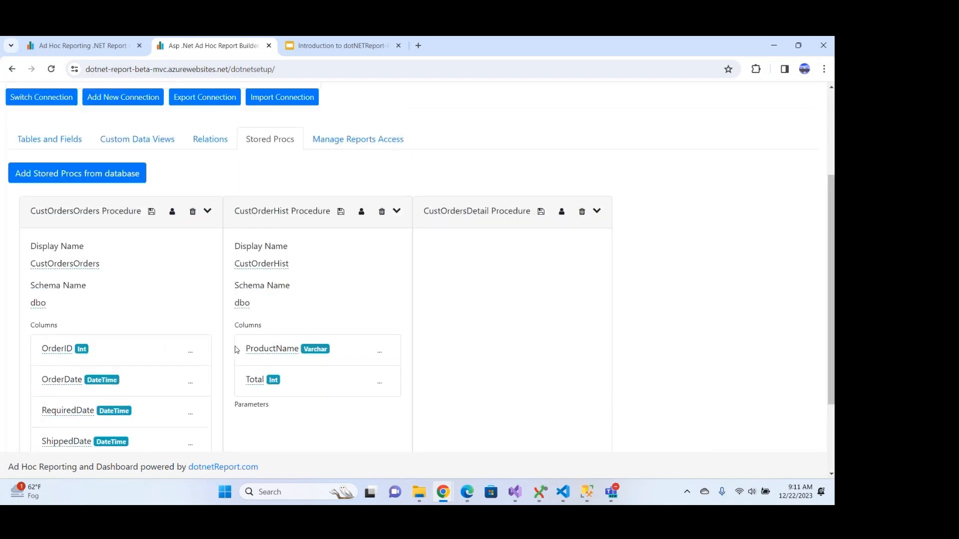
{"action": "scroll", "coordinate": [236, 349], "scroll_direction": "up", "scroll_amount": 2}
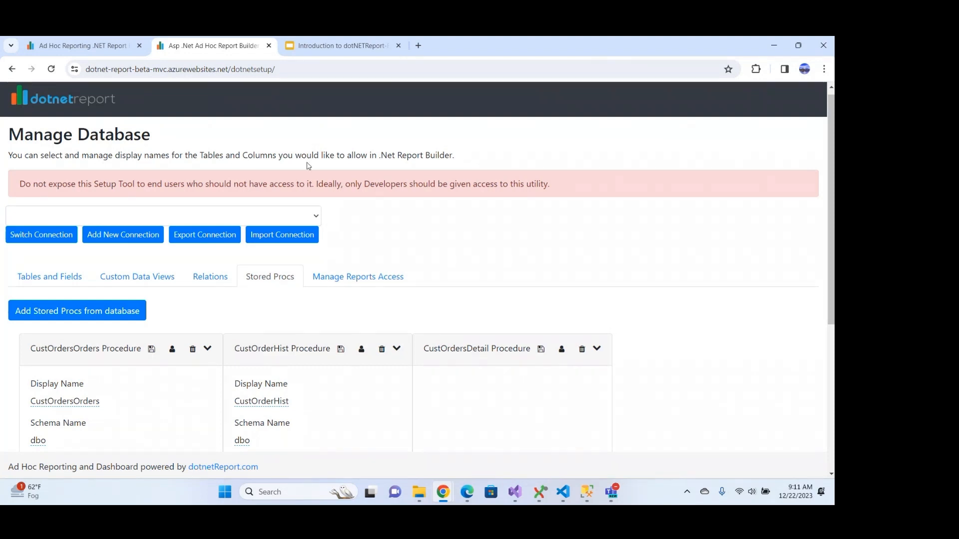
{"action": "scroll", "coordinate": [269, 231], "scroll_direction": "down", "scroll_amount": 2}
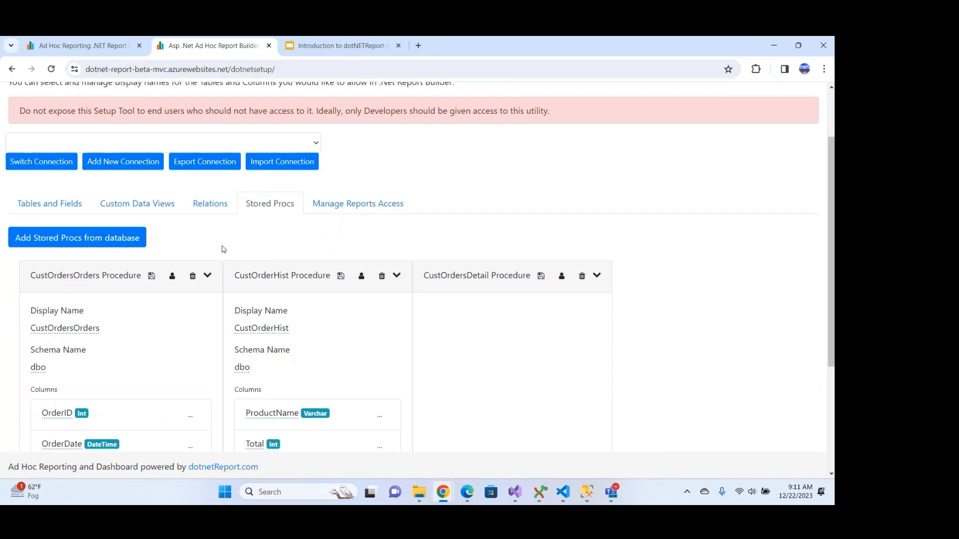
{"action": "scroll", "coordinate": [223, 248], "scroll_direction": "up", "scroll_amount": 2}
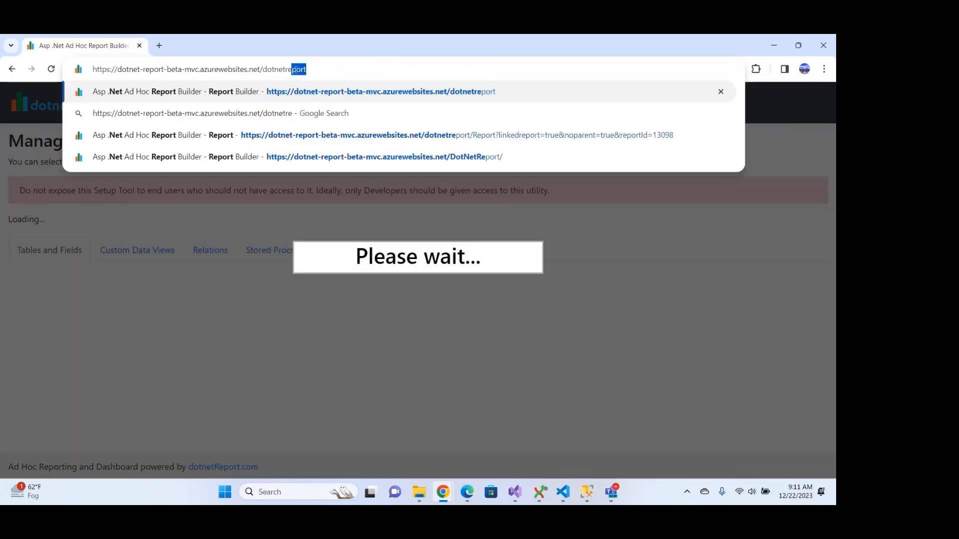
Go to the dotnetreport page, start a new report, and choose Employees as its data section.
{"action": "key", "text": "Return"}
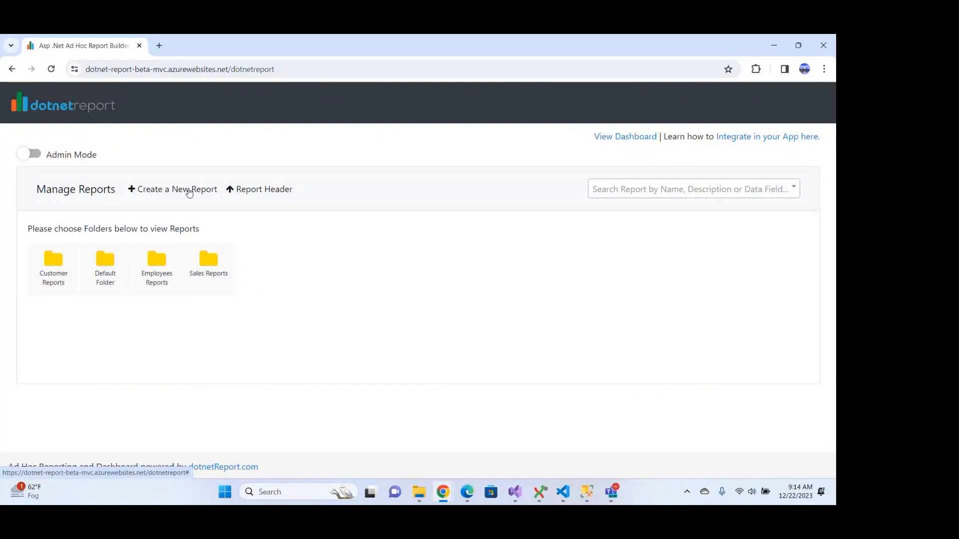
{"action": "left_click", "coordinate": [190, 193]}
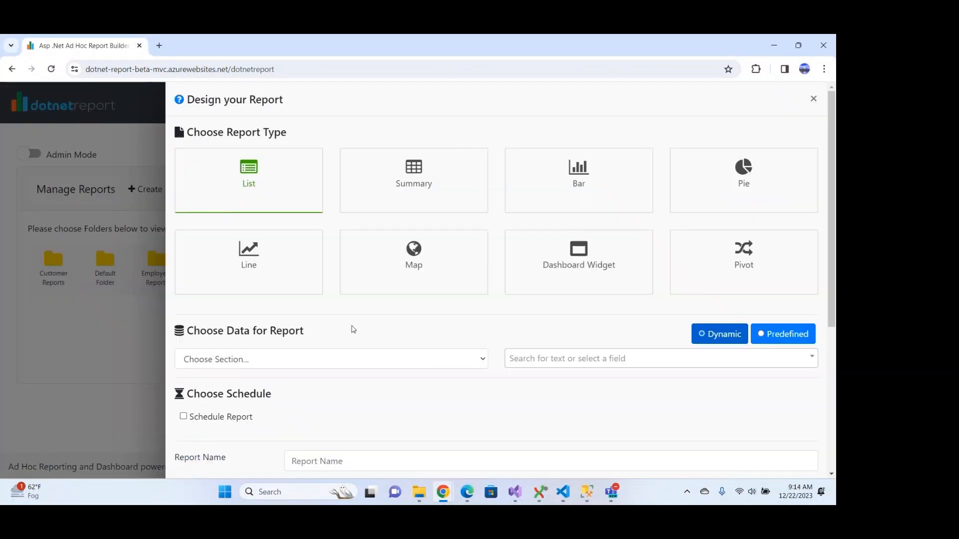
{"action": "left_click", "coordinate": [358, 362]}
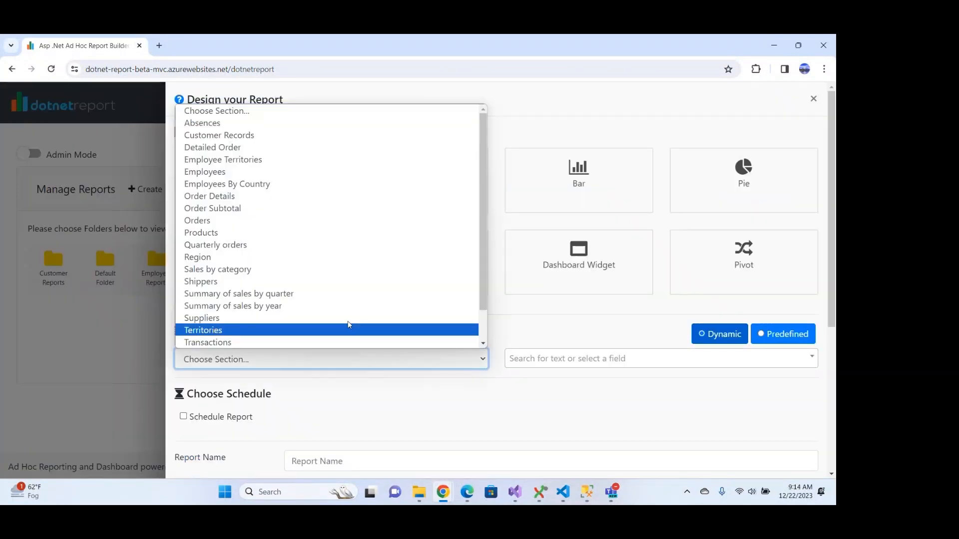
{"action": "left_click", "coordinate": [322, 177]}
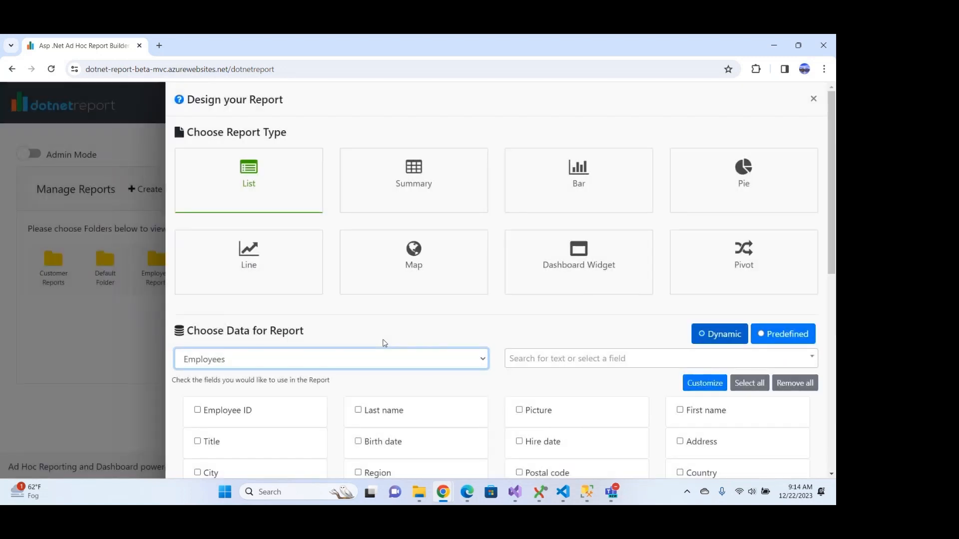
{"action": "scroll", "coordinate": [385, 343], "scroll_direction": "down", "scroll_amount": 1}
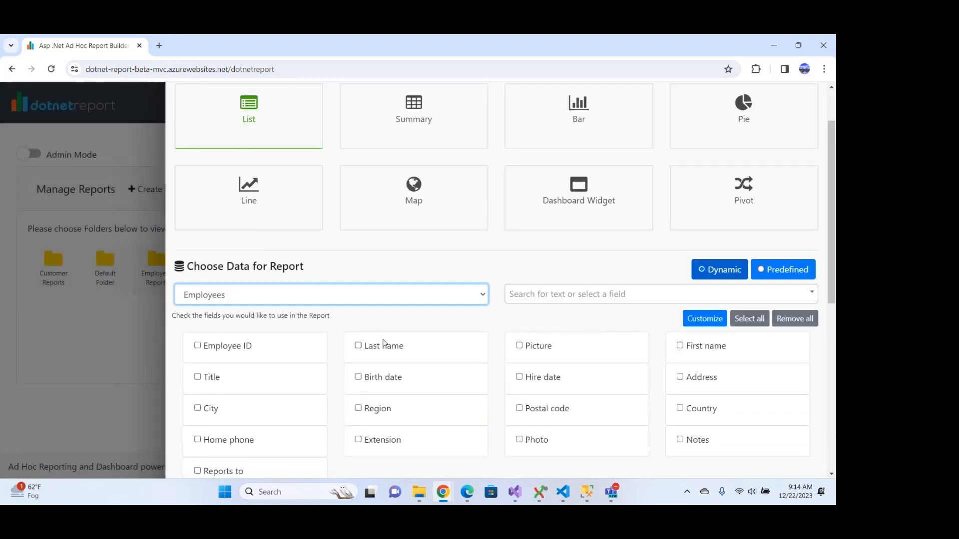
Add the First name, Last name, Country and Birth date fields to the report, and move Birth date above Country.
{"action": "left_click", "coordinate": [691, 345]}
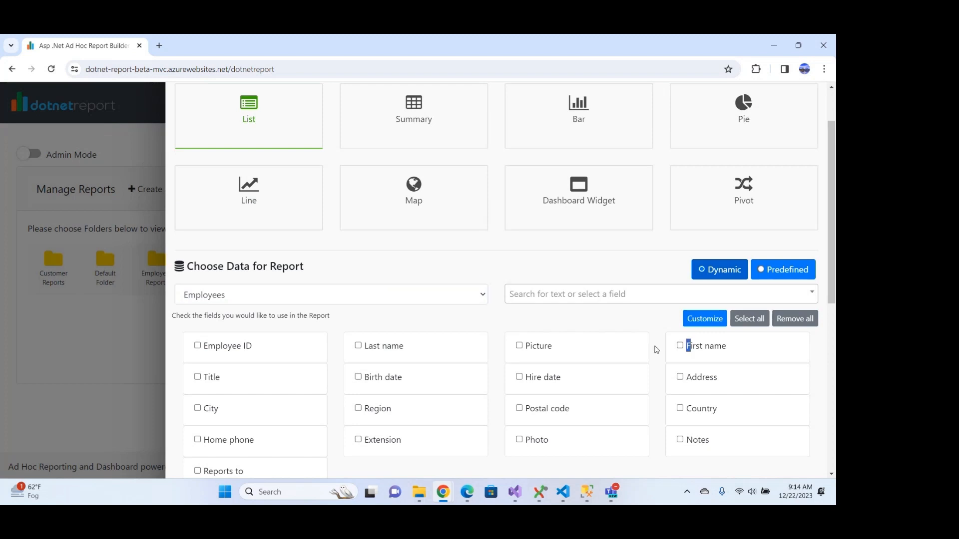
{"action": "left_click", "coordinate": [410, 346]}
{"action": "left_click", "coordinate": [701, 413]}
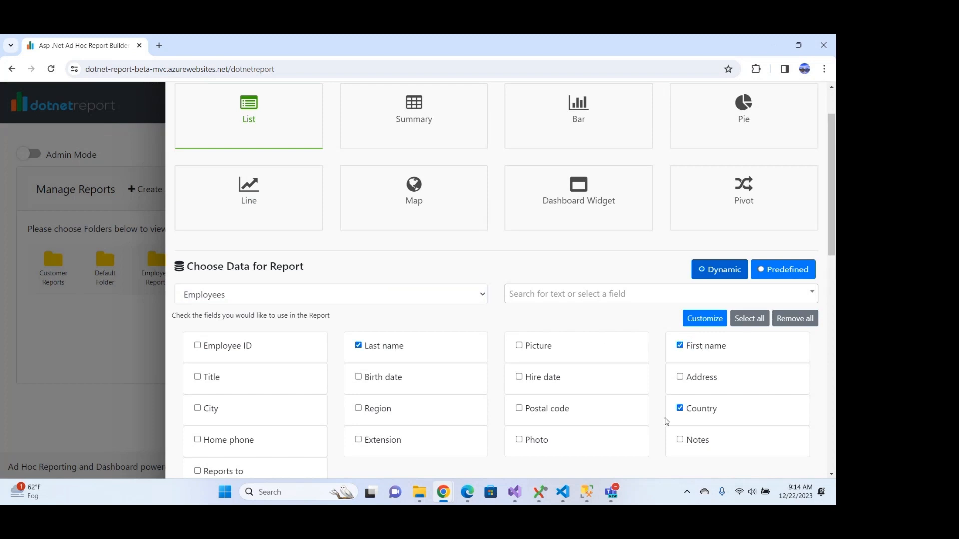
{"action": "scroll", "coordinate": [665, 422], "scroll_direction": "down", "scroll_amount": 2}
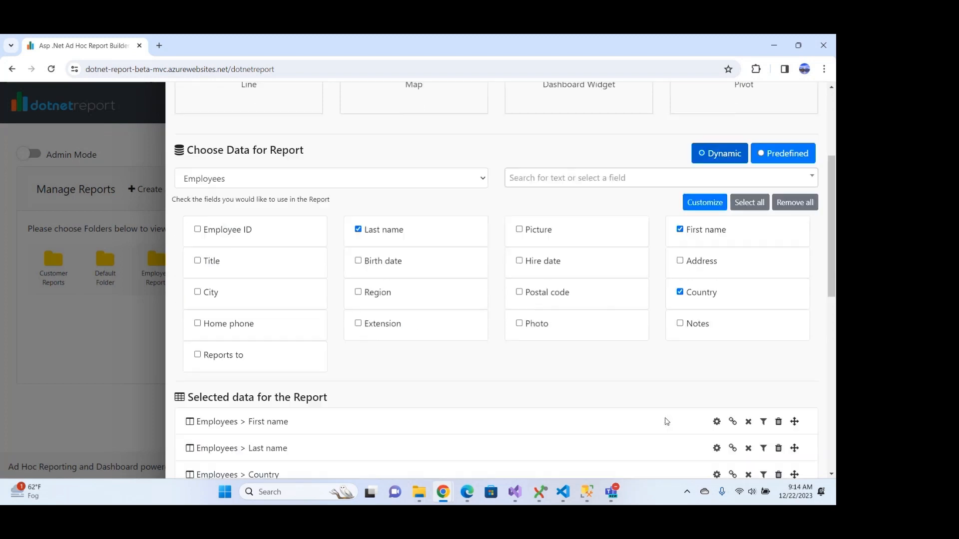
{"action": "left_click", "coordinate": [359, 263]}
{"action": "scroll", "coordinate": [455, 332], "scroll_direction": "down", "scroll_amount": 2}
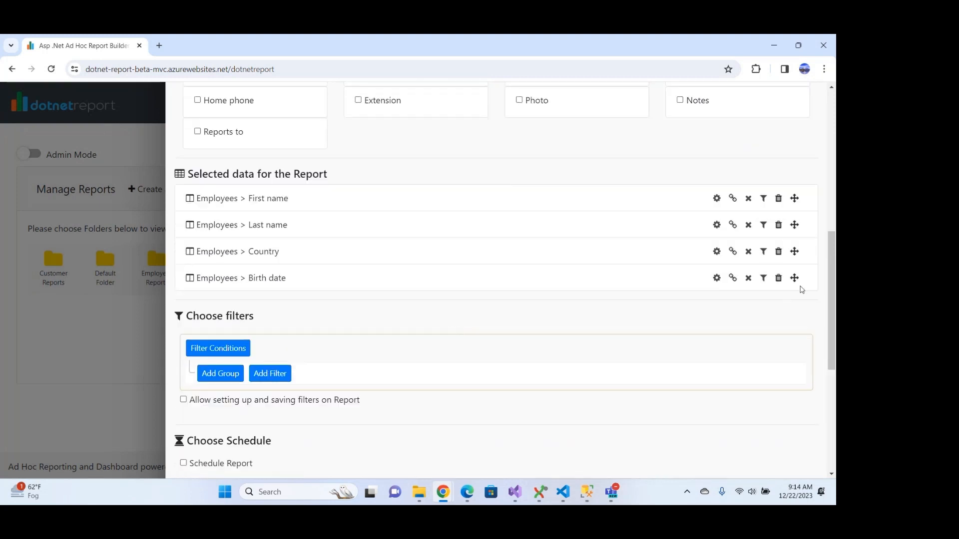
{"action": "left_click_drag", "start_coordinate": [794, 278], "coordinate": [796, 250]}
Try a filter on Employees > Birth date with the range Last Year, and remove it again.
{"action": "scroll", "coordinate": [506, 378], "scroll_direction": "down", "scroll_amount": 1}
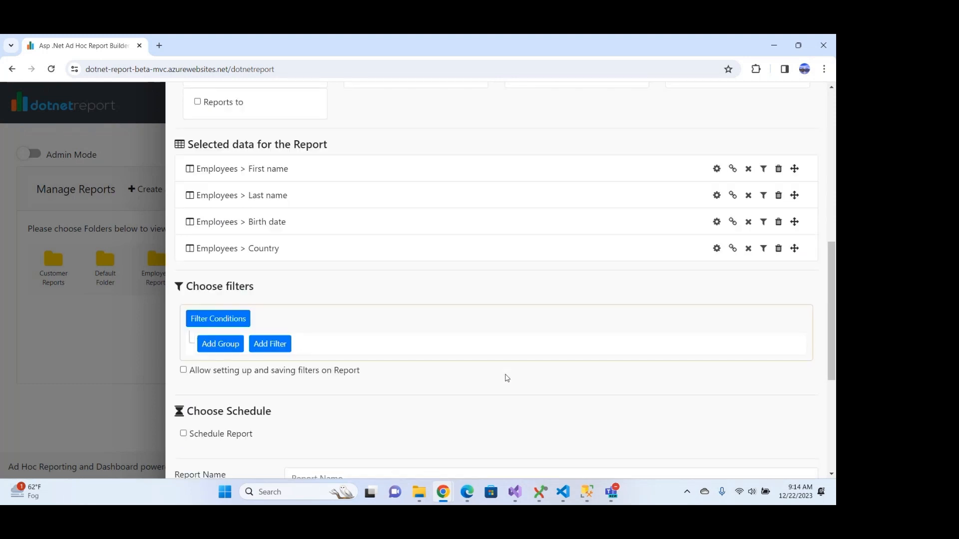
{"action": "left_click", "coordinate": [289, 344]}
{"action": "left_click", "coordinate": [356, 378]}
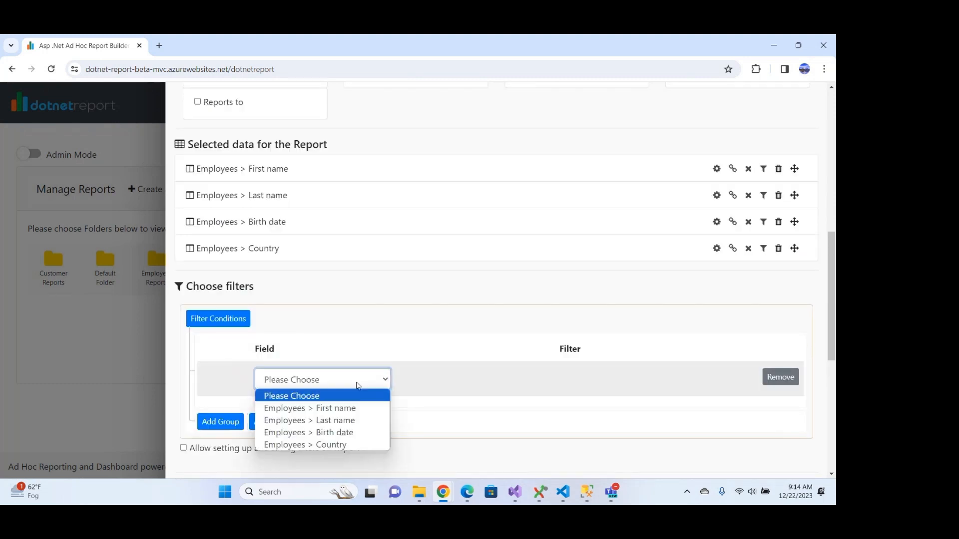
{"action": "left_click", "coordinate": [369, 433]}
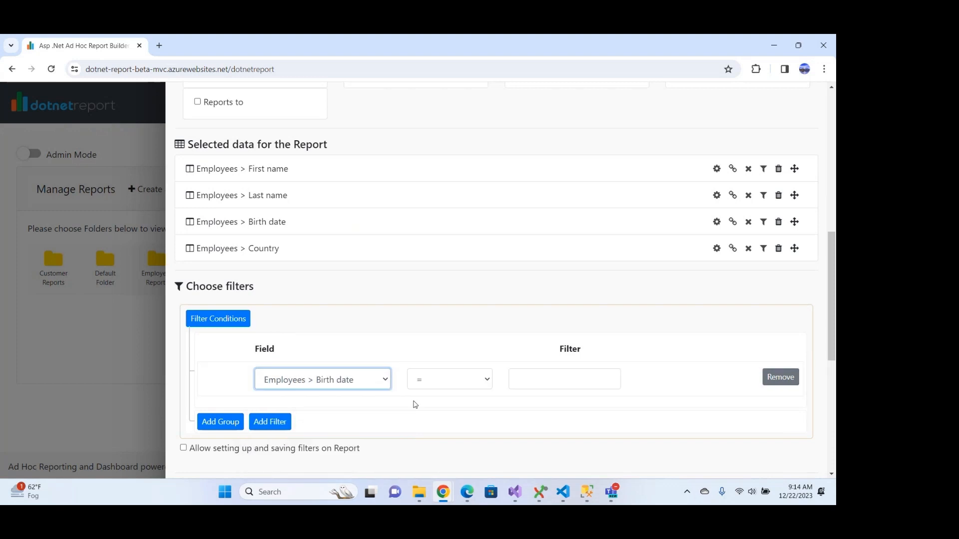
{"action": "left_click", "coordinate": [534, 378]}
{"action": "left_click", "coordinate": [444, 380]}
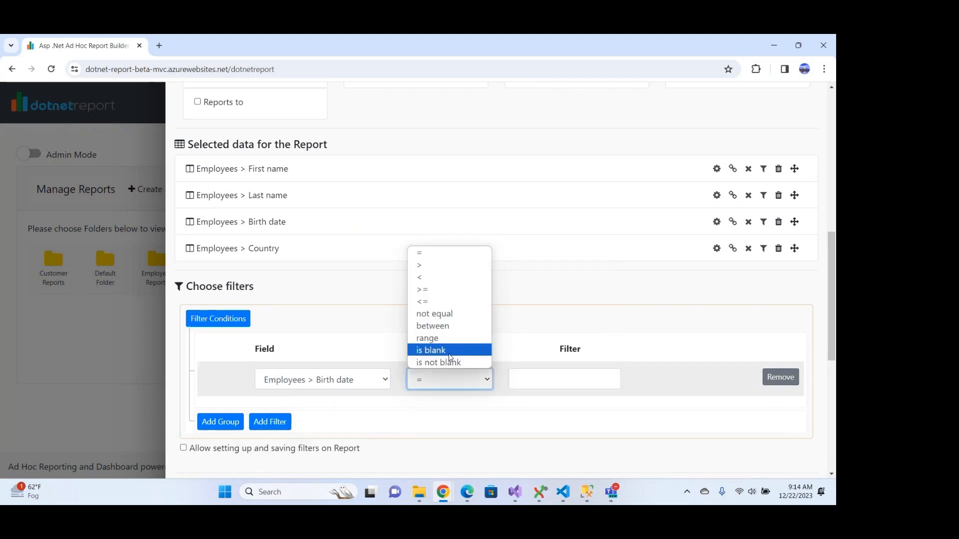
{"action": "left_click", "coordinate": [449, 338]}
{"action": "left_click", "coordinate": [530, 383]}
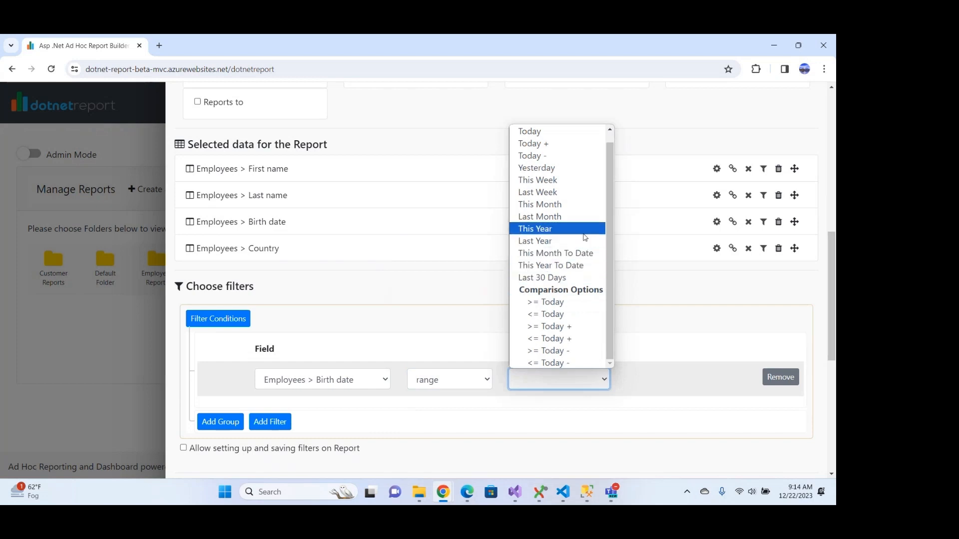
{"action": "left_click", "coordinate": [589, 241]}
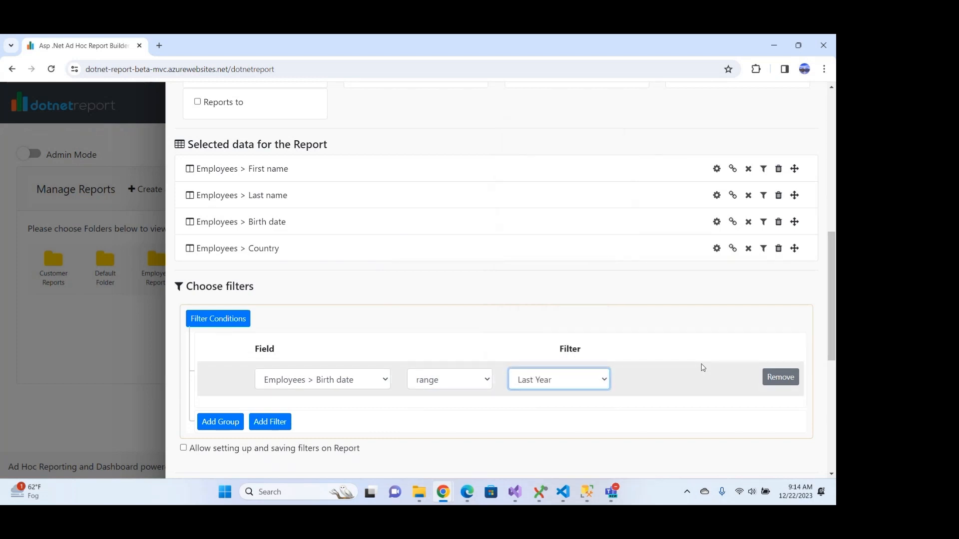
{"action": "left_click", "coordinate": [774, 379]}
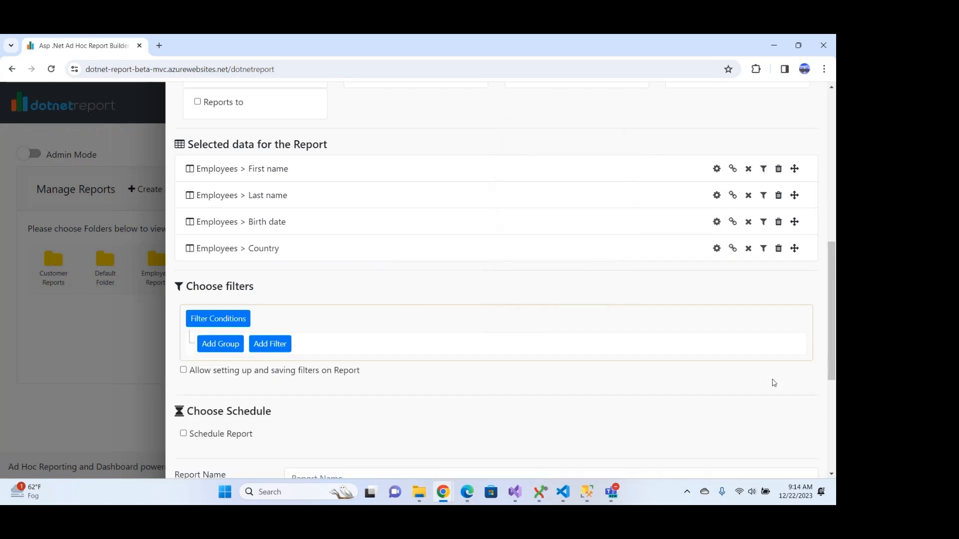
Name the report "Simple list of employees".
{"action": "scroll", "coordinate": [556, 392], "scroll_direction": "down", "scroll_amount": 2}
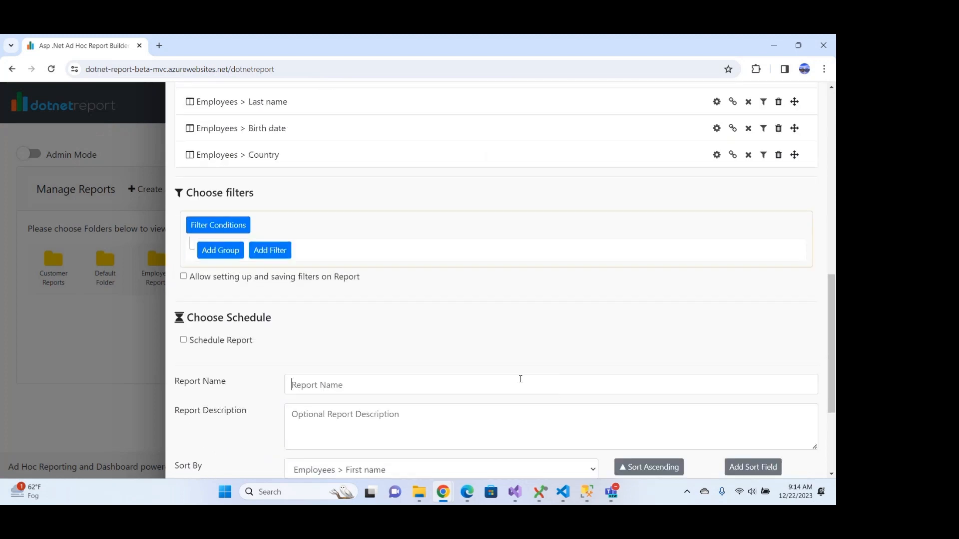
{"action": "left_click", "coordinate": [520, 379]}
{"action": "type", "text": "Simple "}
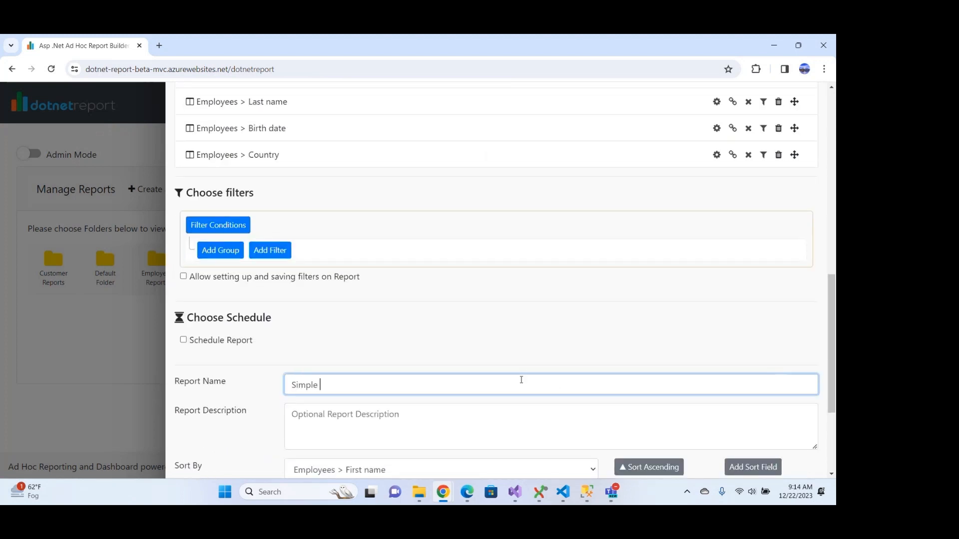
{"action": "type", "text": "list of employye"}
{"action": "key", "text": "BackSpace"}
{"action": "type", "text": "ees"}
Save the report in the Default Folder and run it.
{"action": "scroll", "coordinate": [521, 379], "scroll_direction": "down", "scroll_amount": 3}
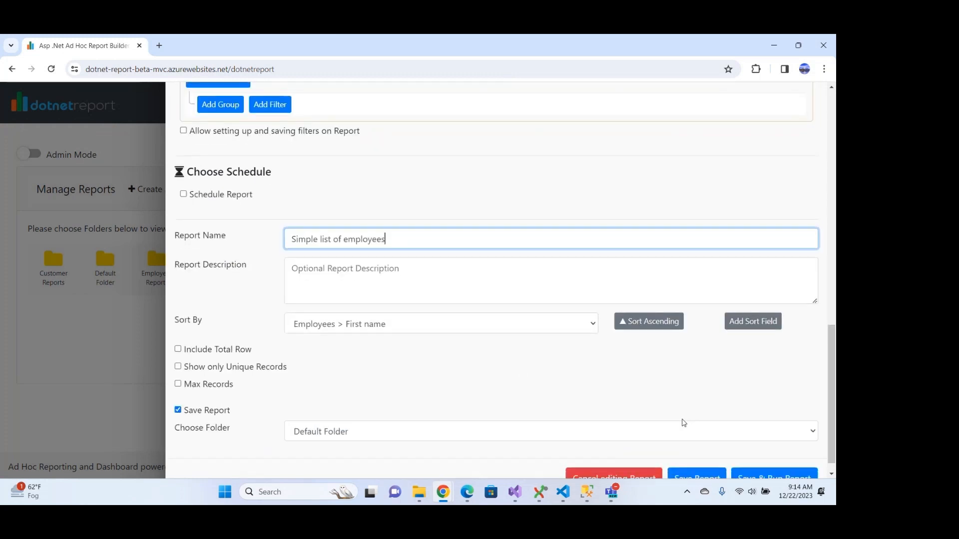
{"action": "scroll", "coordinate": [741, 466], "scroll_direction": "down", "scroll_amount": 1}
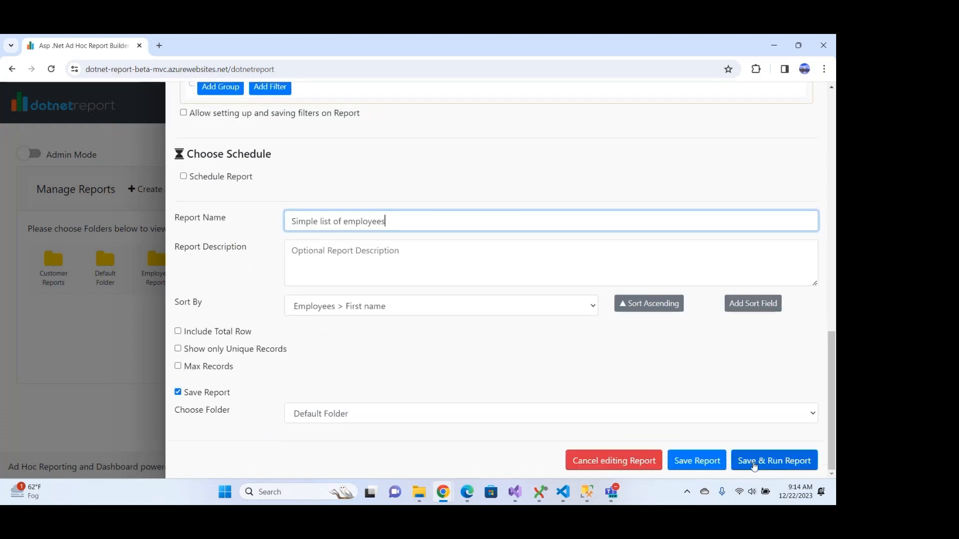
{"action": "left_click", "coordinate": [754, 465]}
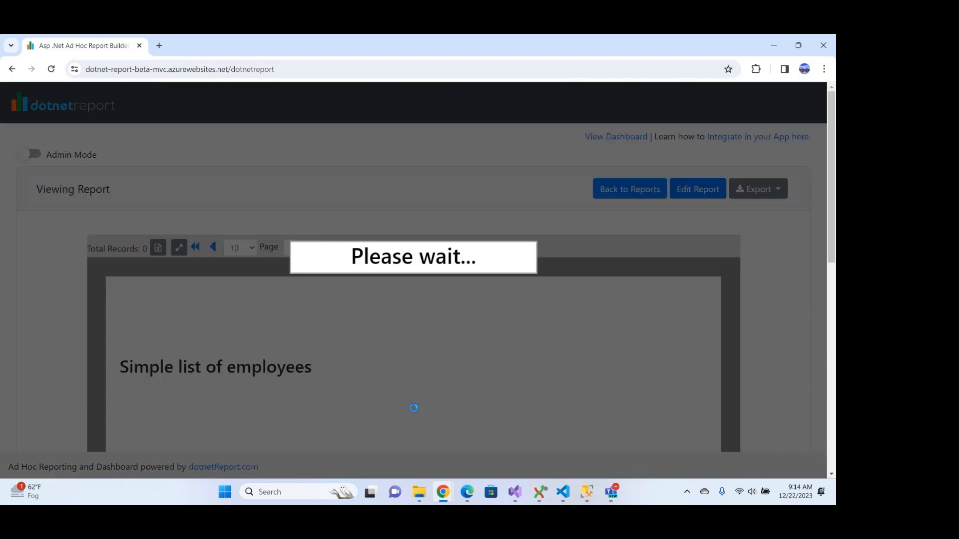
Look over the employee list report and sort its rows by First name in descending order.
{"action": "scroll", "coordinate": [414, 411], "scroll_direction": "down", "scroll_amount": 7}
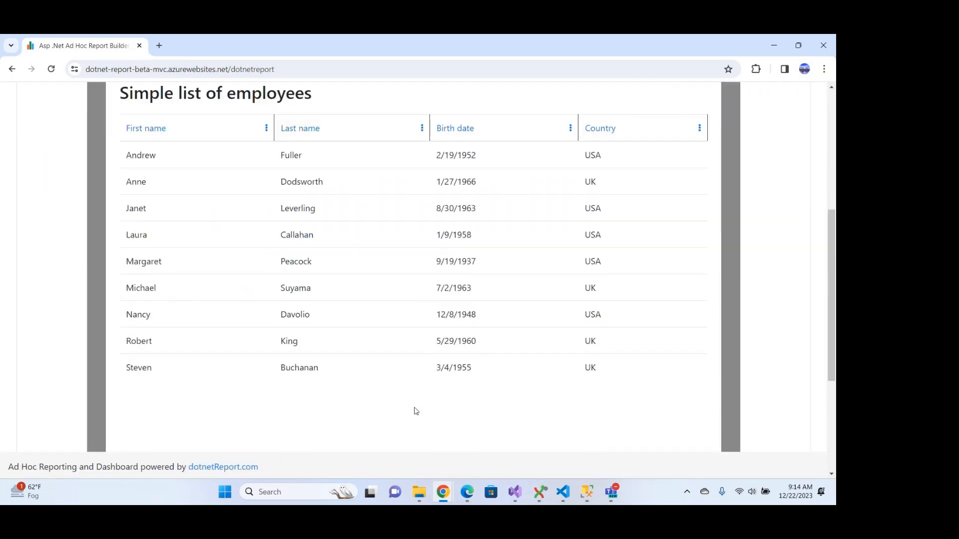
{"action": "scroll", "coordinate": [414, 411], "scroll_direction": "up", "scroll_amount": 5}
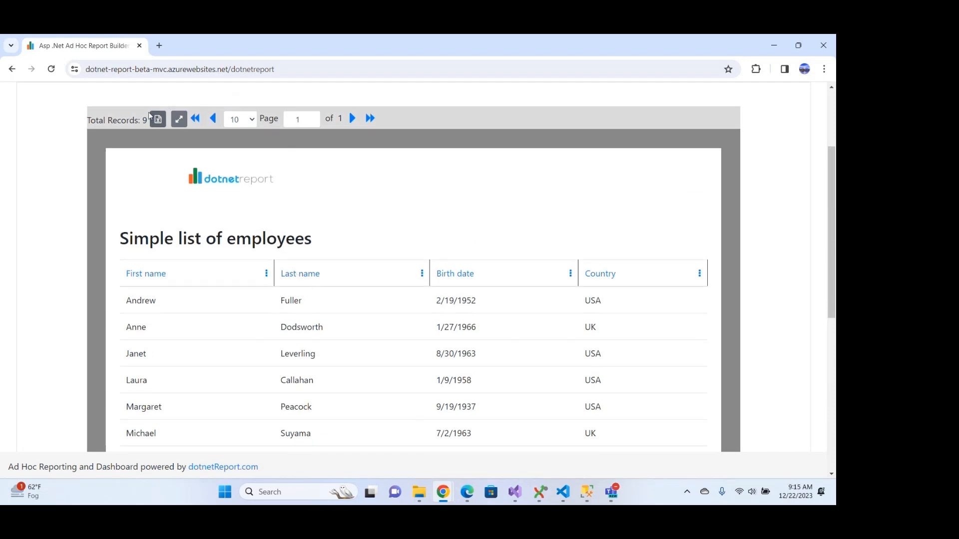
{"action": "scroll", "coordinate": [300, 197], "scroll_direction": "up", "scroll_amount": 2}
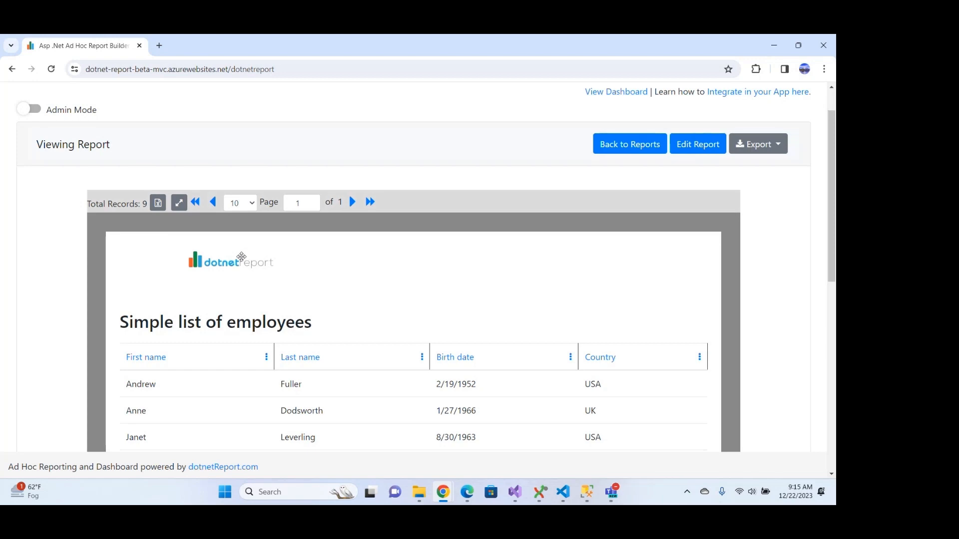
{"action": "left_click", "coordinate": [151, 352]}
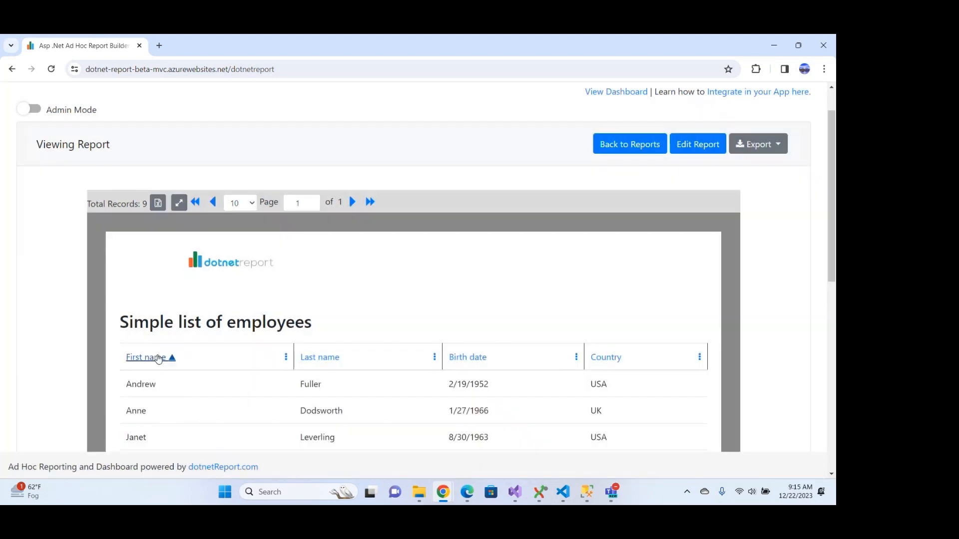
{"action": "left_click", "coordinate": [257, 354]}
{"action": "scroll", "coordinate": [278, 354], "scroll_direction": "down", "scroll_amount": 2}
{"action": "scroll", "coordinate": [278, 353], "scroll_direction": "up", "scroll_amount": 2}
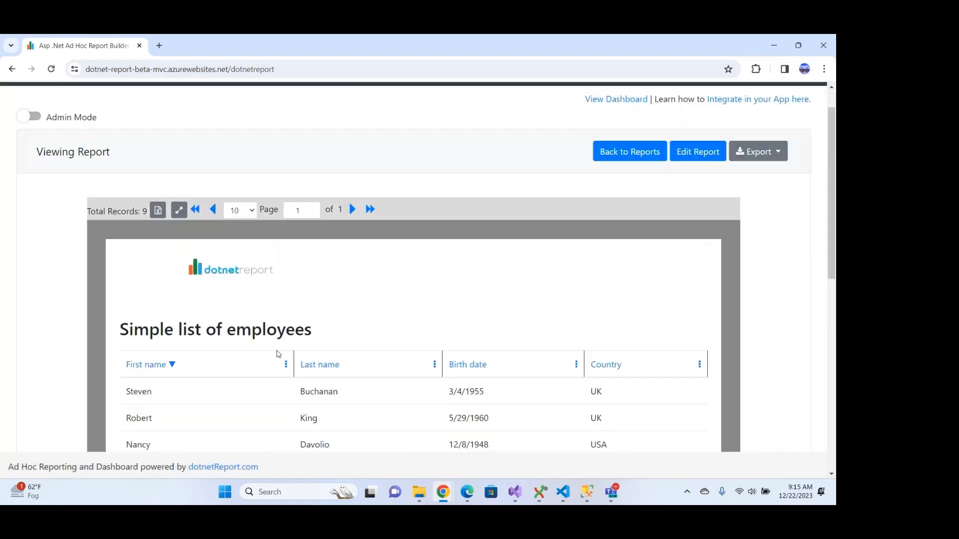
{"action": "scroll", "coordinate": [278, 354], "scroll_direction": "down", "scroll_amount": 2}
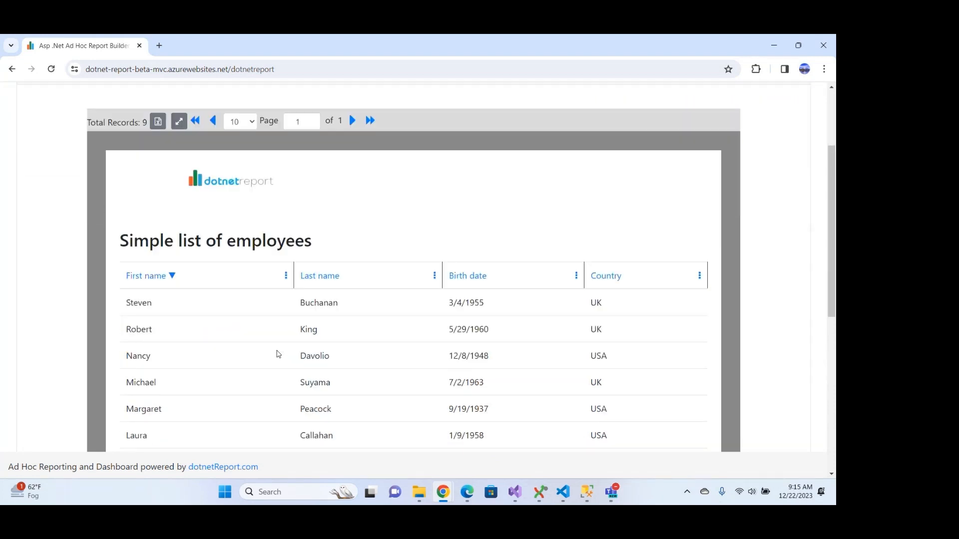
Edit the report, change its type to Summary, and move Country to the top of the selected fields.
{"action": "scroll", "coordinate": [587, 325], "scroll_direction": "up", "scroll_amount": 1}
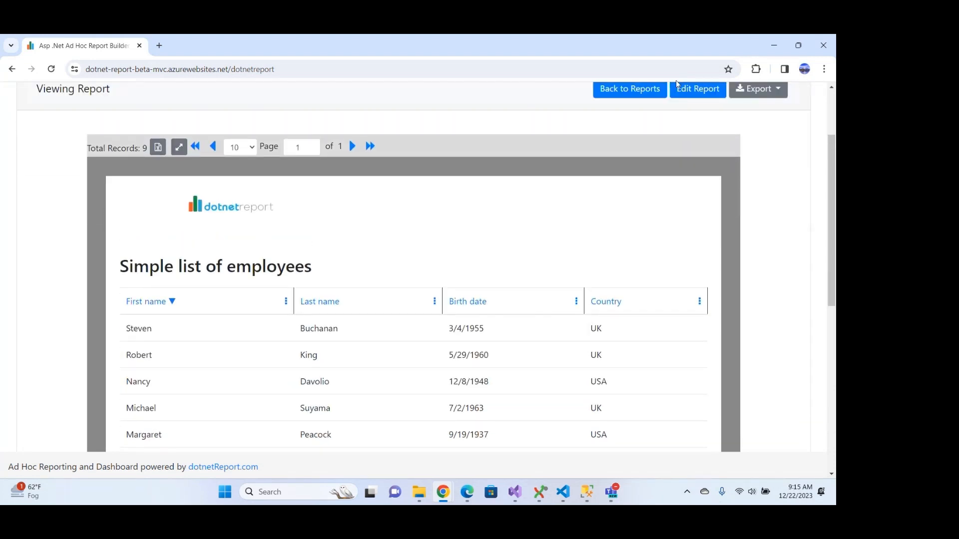
{"action": "left_click", "coordinate": [690, 90]}
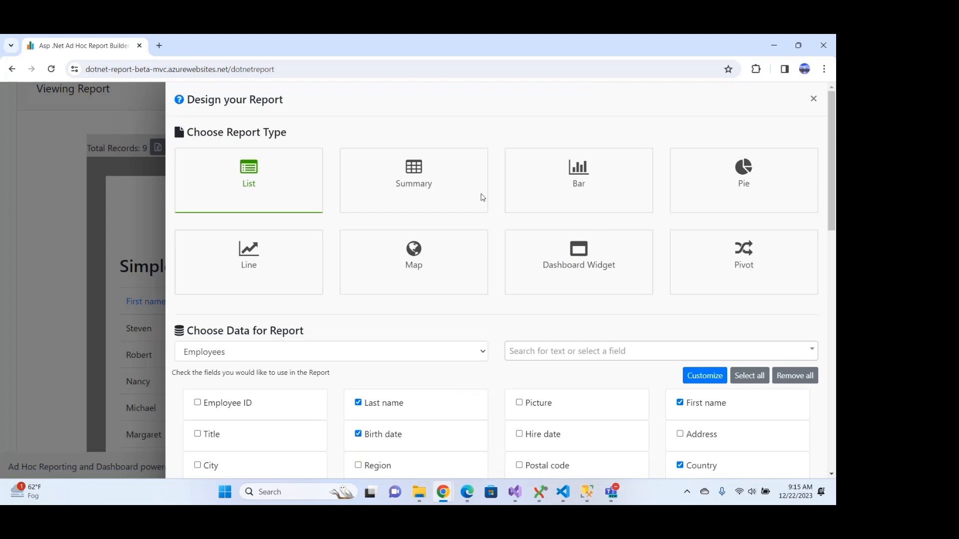
{"action": "left_click", "coordinate": [428, 200]}
{"action": "scroll", "coordinate": [522, 284], "scroll_direction": "down", "scroll_amount": 3}
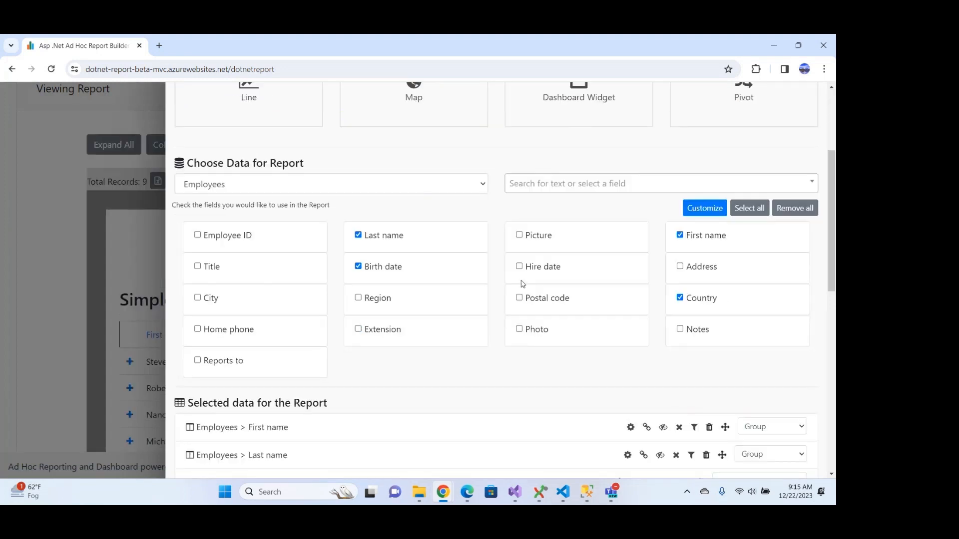
{"action": "scroll", "coordinate": [521, 284], "scroll_direction": "up", "scroll_amount": 2}
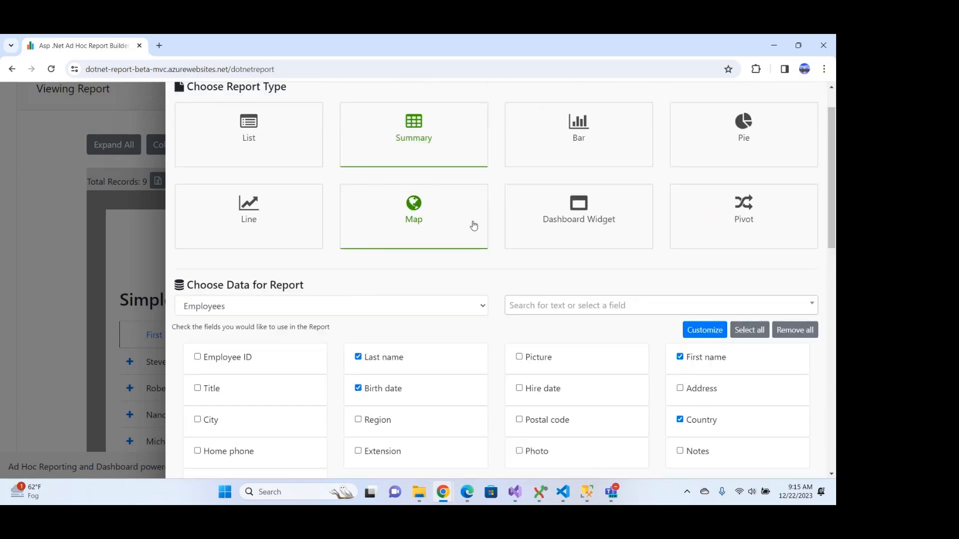
{"action": "scroll", "coordinate": [511, 299], "scroll_direction": "down", "scroll_amount": 3}
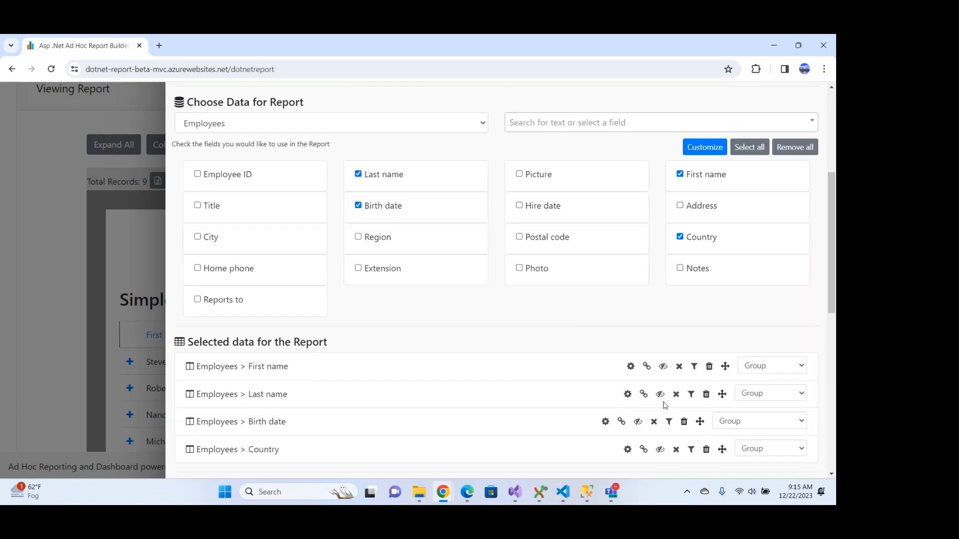
{"action": "left_click_drag", "start_coordinate": [722, 449], "coordinate": [714, 356]}
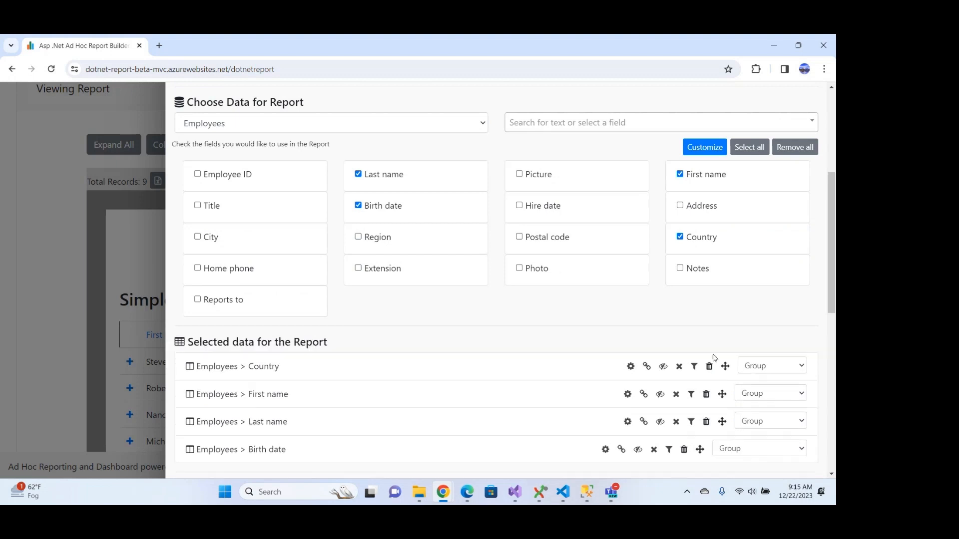
Set the First name field to Count, and the Last name and Birth date fields to Only in Detail.
{"action": "left_click", "coordinate": [758, 387]}
{"action": "left_click", "coordinate": [763, 319]}
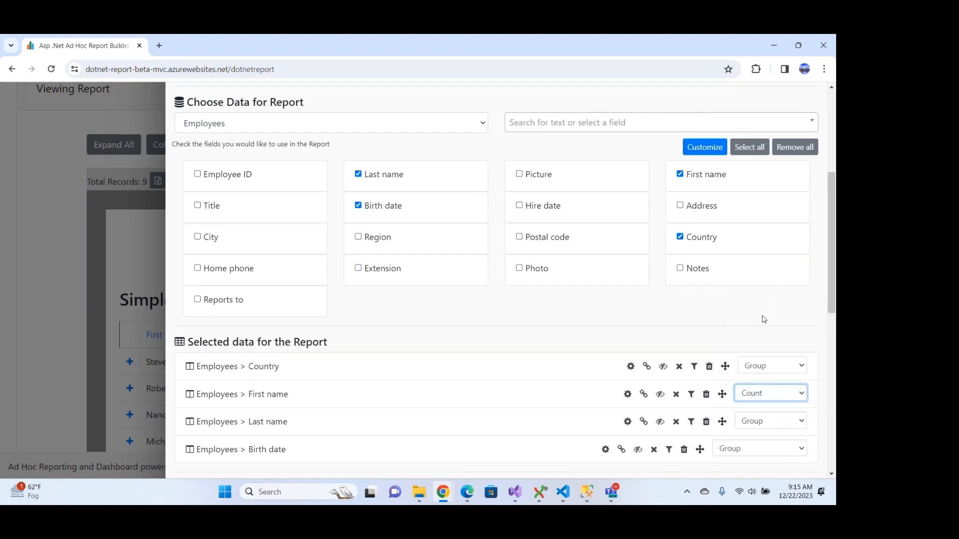
{"action": "left_click", "coordinate": [758, 420]}
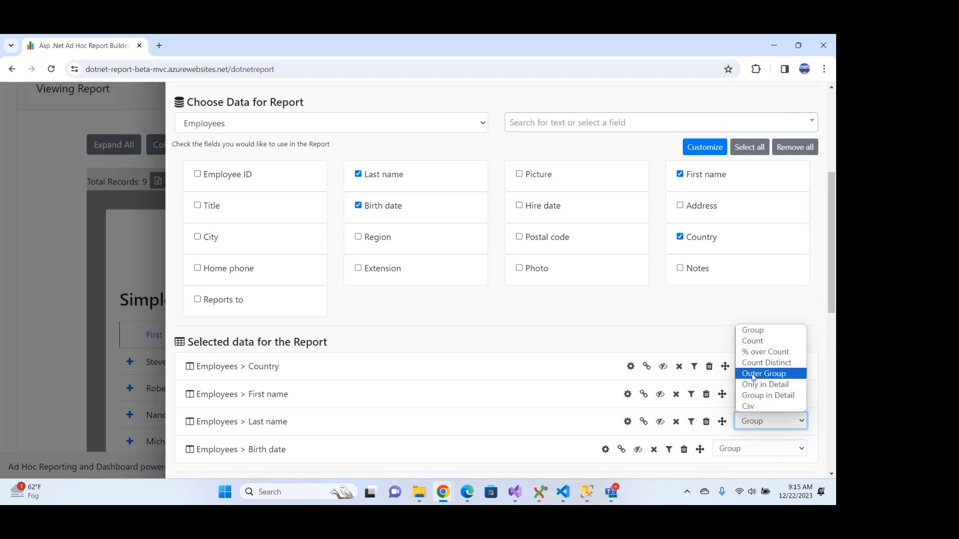
{"action": "left_click", "coordinate": [762, 387]}
{"action": "left_click", "coordinate": [755, 449]}
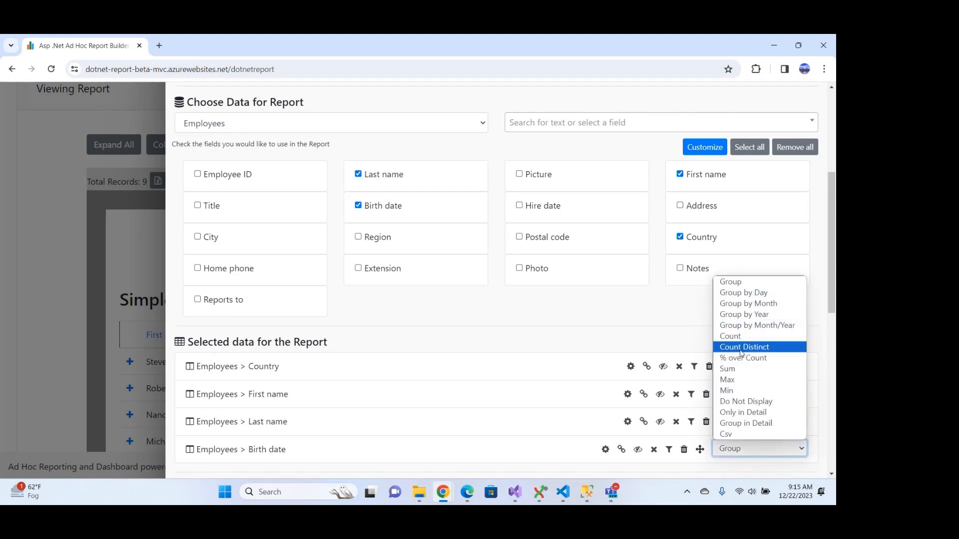
{"action": "left_click", "coordinate": [742, 412]}
Save the edited summary report and run it.
{"action": "scroll", "coordinate": [664, 433], "scroll_direction": "down", "scroll_amount": 5}
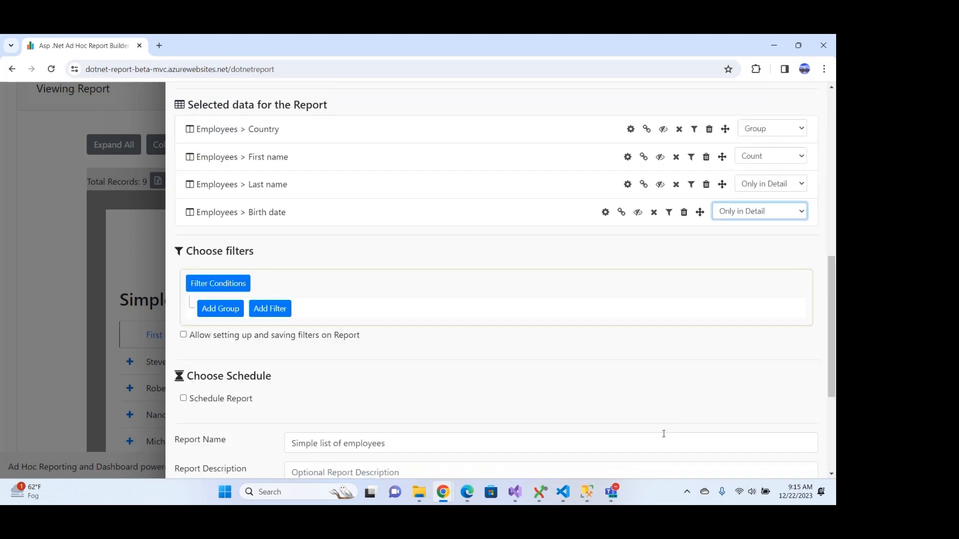
{"action": "scroll", "coordinate": [663, 433], "scroll_direction": "down", "scroll_amount": 4}
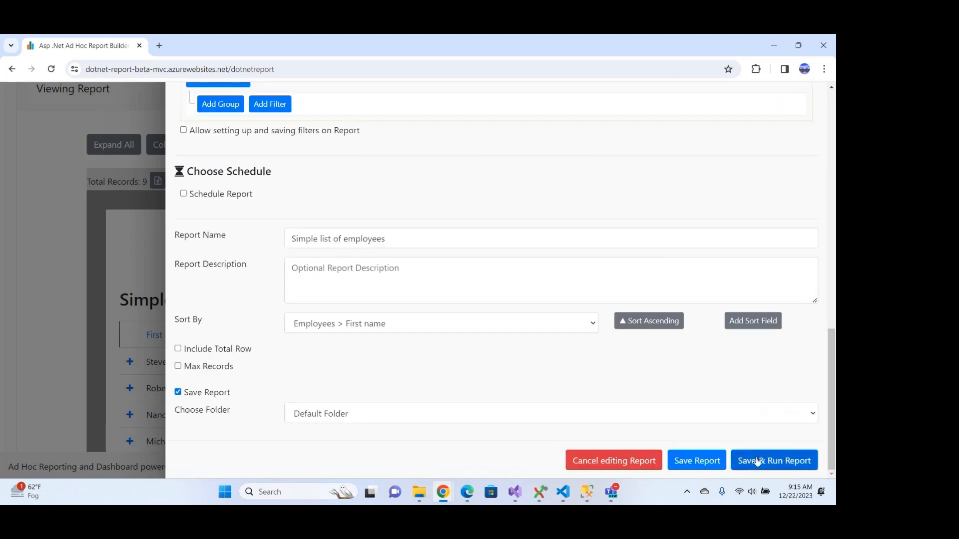
{"action": "left_click", "coordinate": [757, 460]}
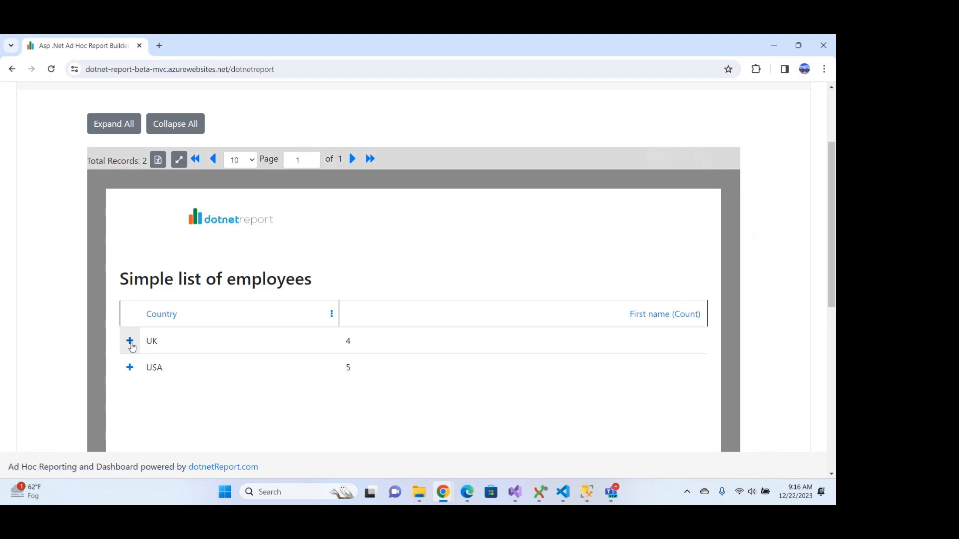
Expand the UK and USA groups in the report to view their employee details.
{"action": "left_click", "coordinate": [130, 342]}
{"action": "scroll", "coordinate": [256, 425], "scroll_direction": "down", "scroll_amount": 3}
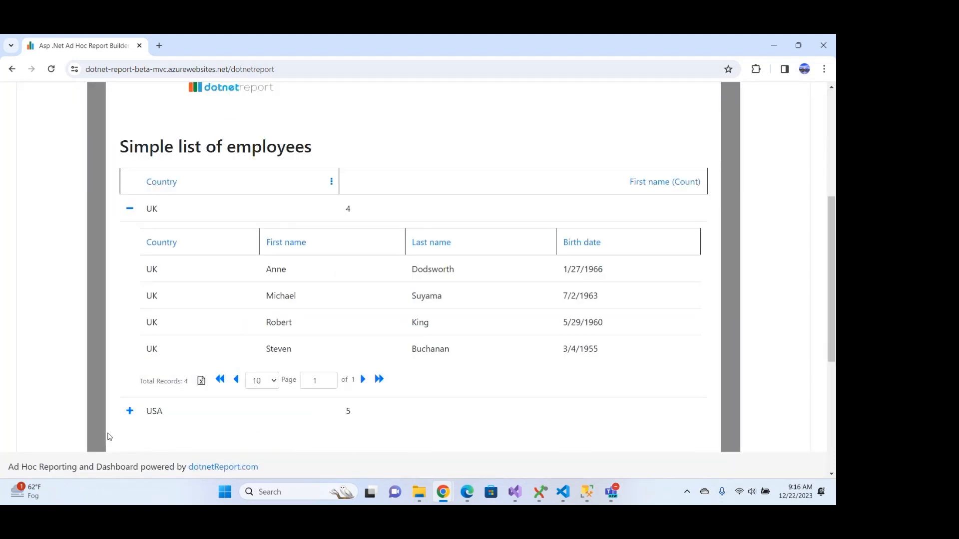
{"action": "left_click", "coordinate": [129, 417]}
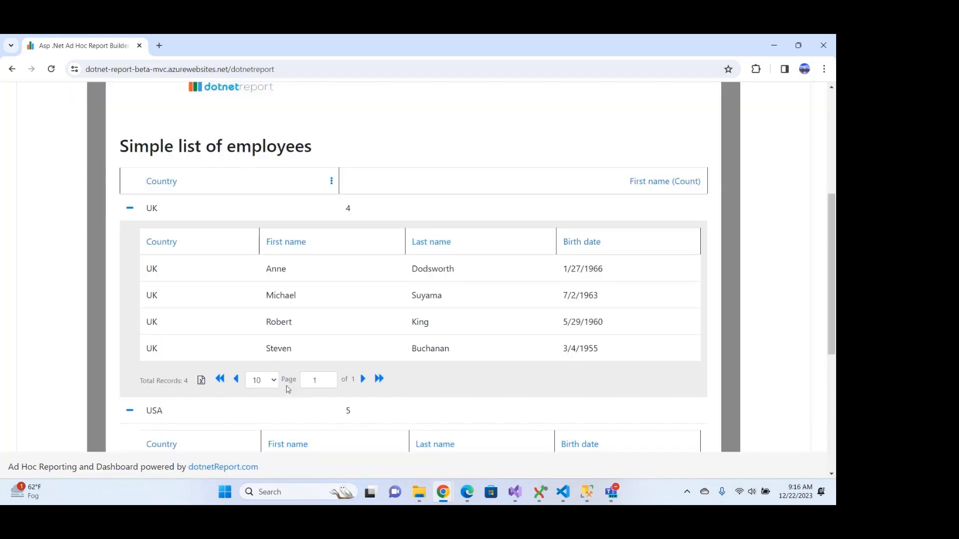
{"action": "scroll", "coordinate": [287, 389], "scroll_direction": "down", "scroll_amount": 3}
Export the summary report to Excel and open the downloaded file Simple list of employees.xlsx.
{"action": "scroll", "coordinate": [286, 387], "scroll_direction": "up", "scroll_amount": 8}
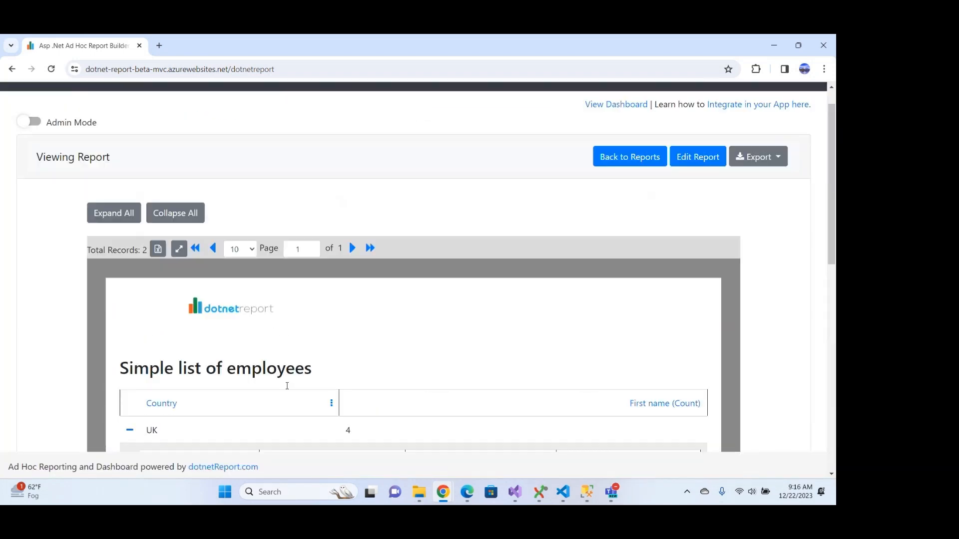
{"action": "left_click", "coordinate": [744, 194]}
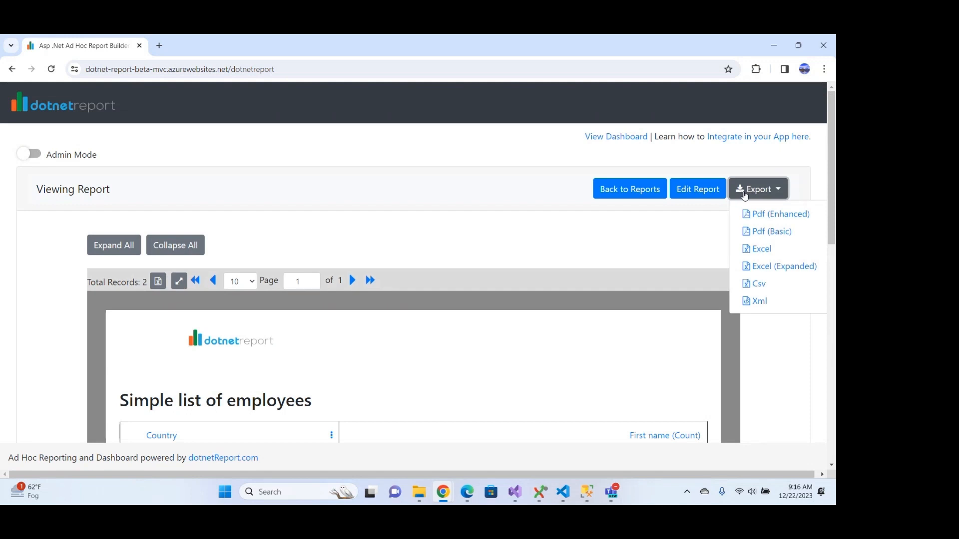
{"action": "left_click", "coordinate": [759, 253]}
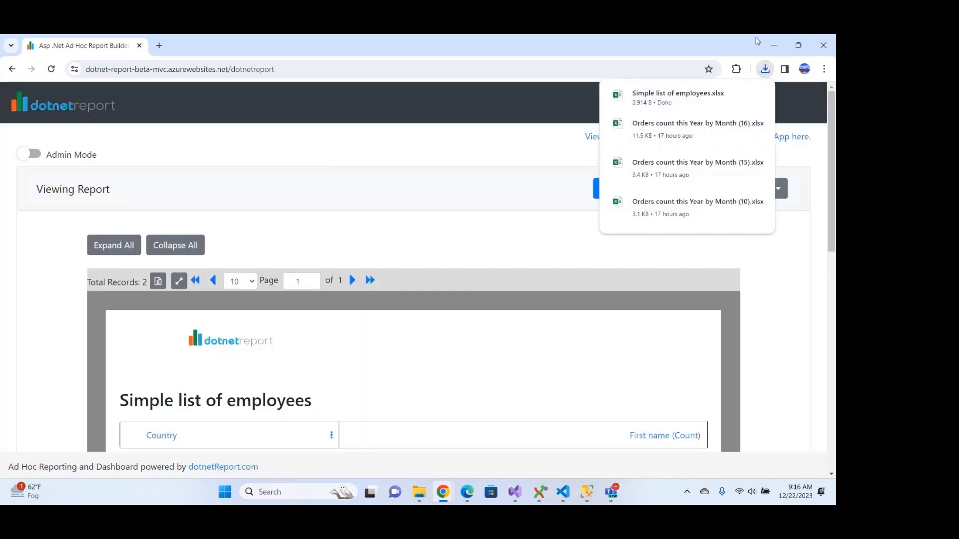
{"action": "left_click", "coordinate": [664, 98]}
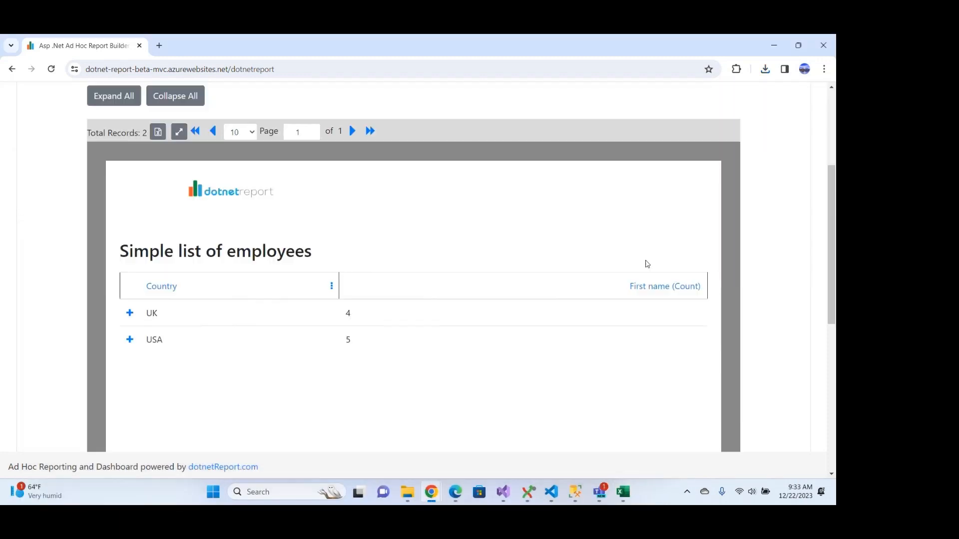
Export the report as Excel (Expanded), view the resulting workbook, and close it.
{"action": "scroll", "coordinate": [647, 264], "scroll_direction": "up", "scroll_amount": 4}
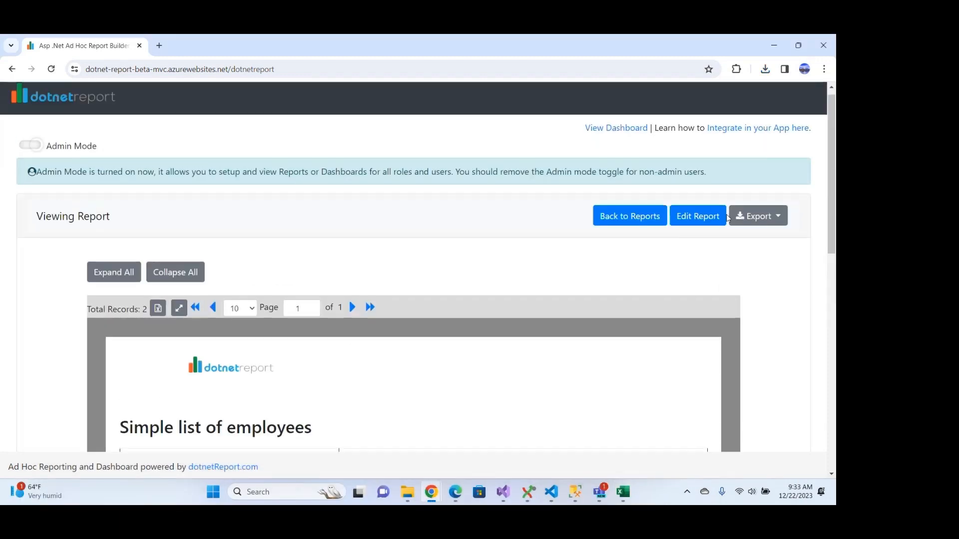
{"action": "left_click", "coordinate": [766, 216]}
{"action": "left_click", "coordinate": [764, 293]}
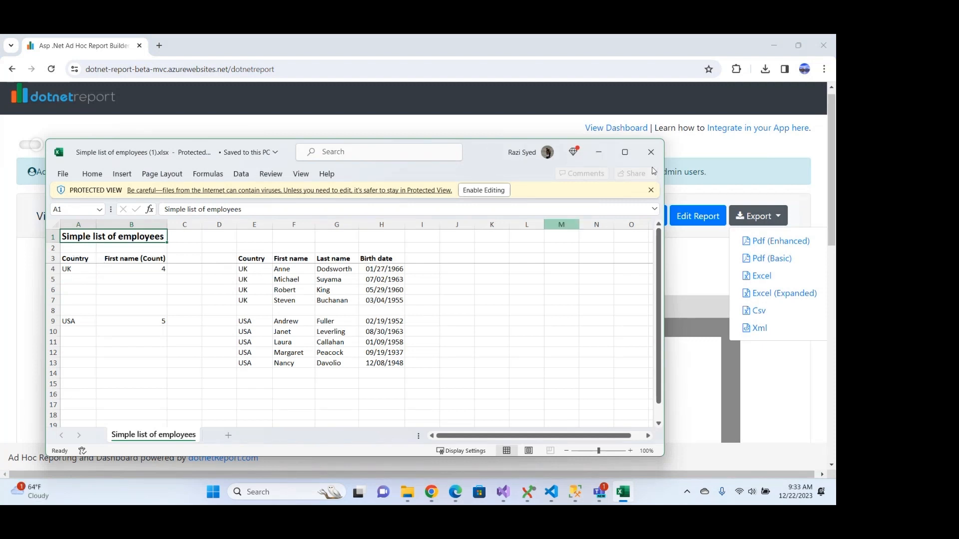
{"action": "left_click", "coordinate": [650, 151]}
Edit the report, change its type to Bar, and save and run it.
{"action": "left_click", "coordinate": [685, 217]}
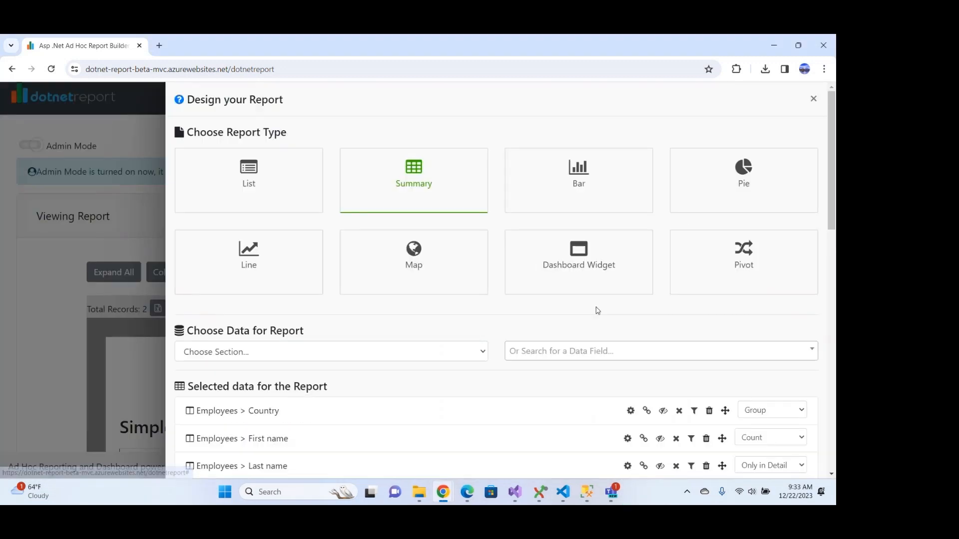
{"action": "left_click", "coordinate": [557, 200]}
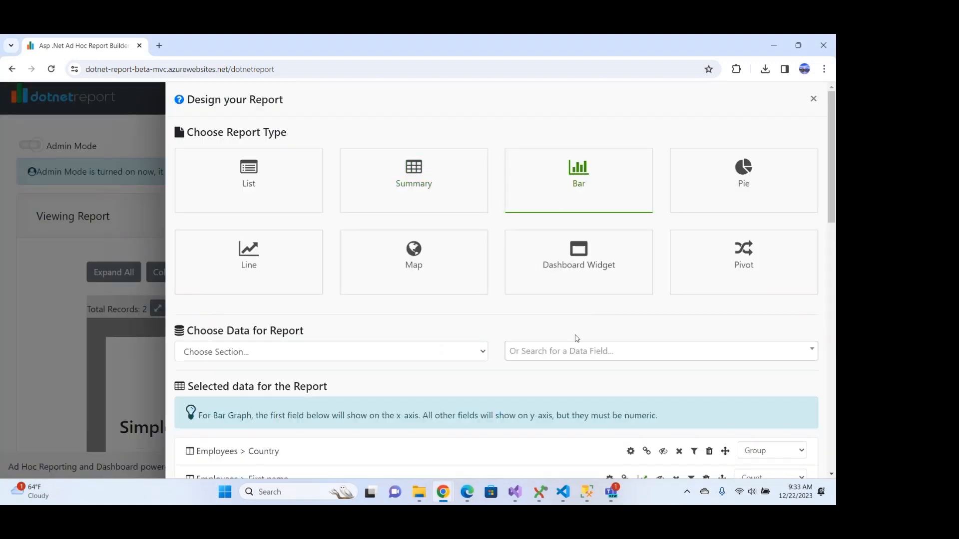
{"action": "scroll", "coordinate": [573, 331], "scroll_direction": "down", "scroll_amount": 3}
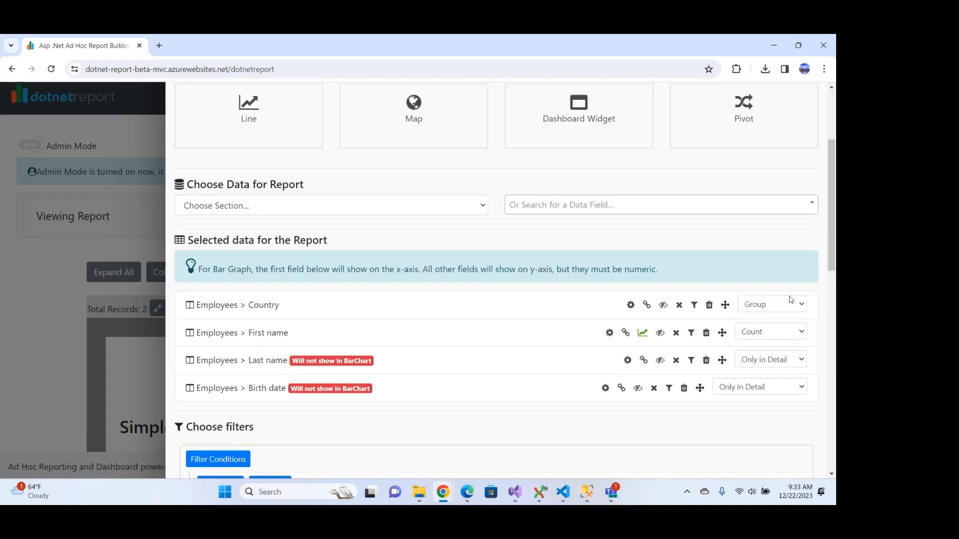
{"action": "scroll", "coordinate": [708, 246], "scroll_direction": "up", "scroll_amount": 3}
{"action": "scroll", "coordinate": [709, 247], "scroll_direction": "down", "scroll_amount": 5}
{"action": "scroll", "coordinate": [708, 247], "scroll_direction": "down", "scroll_amount": 3}
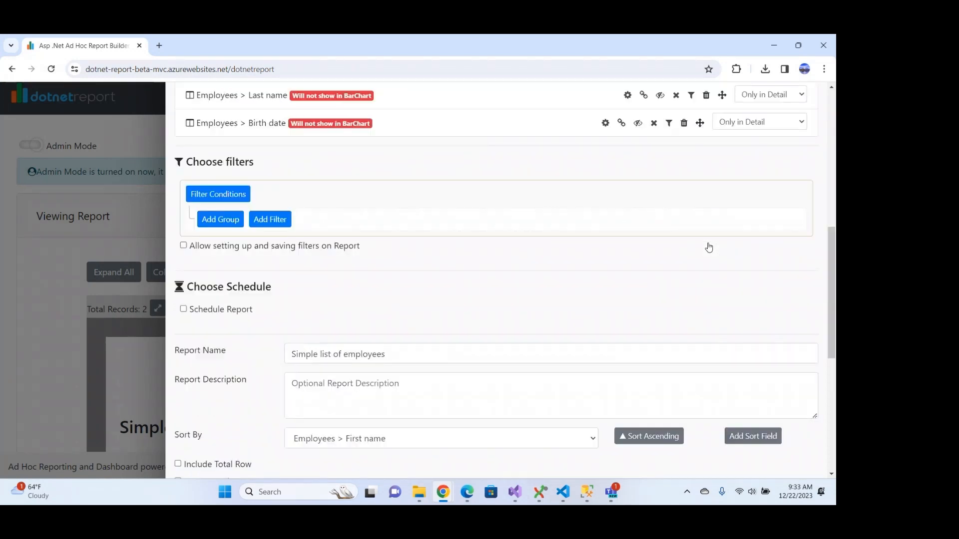
{"action": "scroll", "coordinate": [709, 247], "scroll_direction": "down", "scroll_amount": 7}
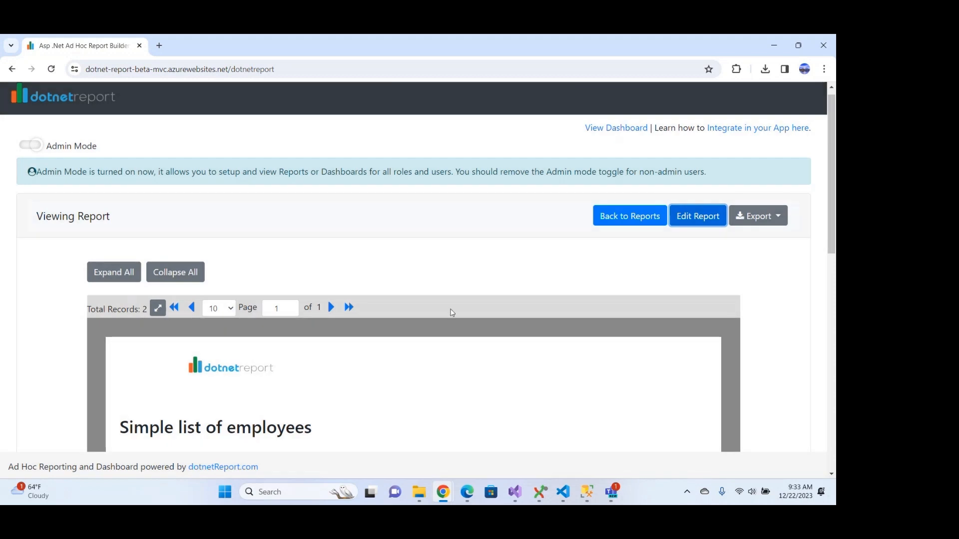
Drill down into the USA bar of the chart to view its employee records, and close the drilldown data.
{"action": "scroll", "coordinate": [453, 191], "scroll_direction": "down", "scroll_amount": 1}
{"action": "scroll", "coordinate": [454, 191], "scroll_direction": "down", "scroll_amount": 7}
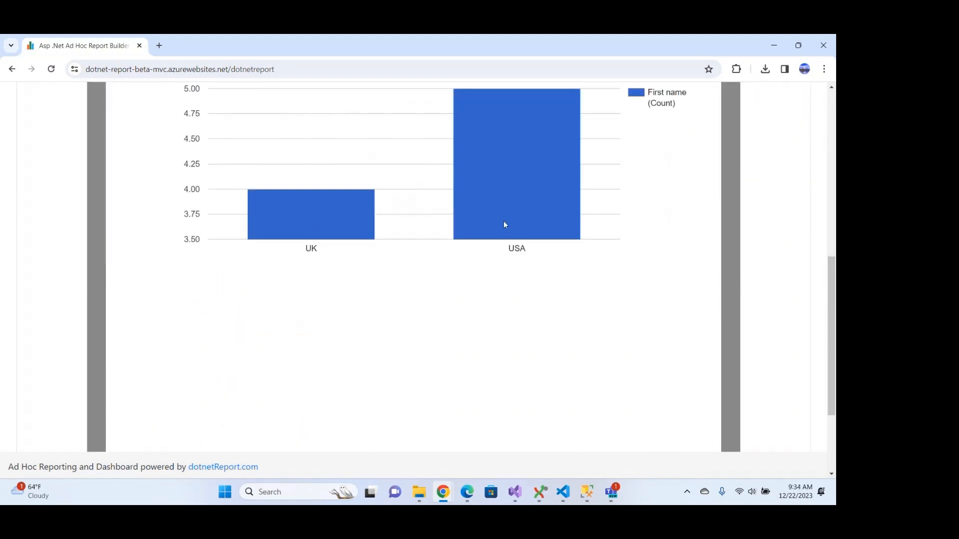
{"action": "scroll", "coordinate": [555, 214], "scroll_direction": "up", "scroll_amount": 2}
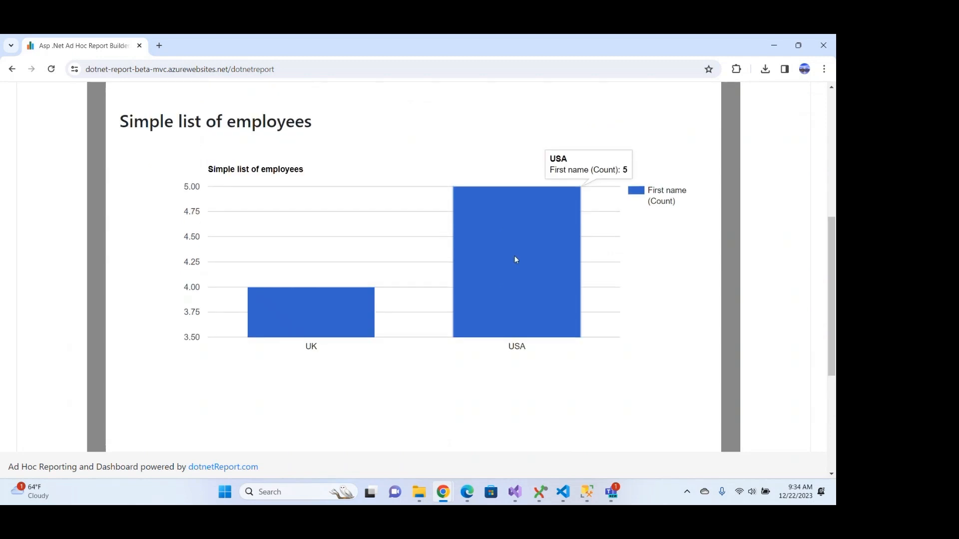
{"action": "left_click", "coordinate": [515, 259]}
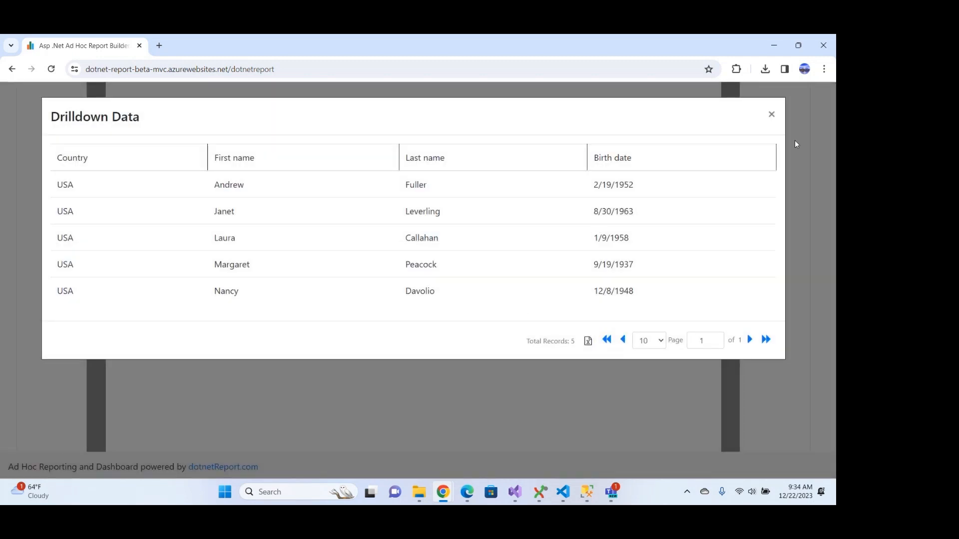
{"action": "left_click", "coordinate": [771, 114]}
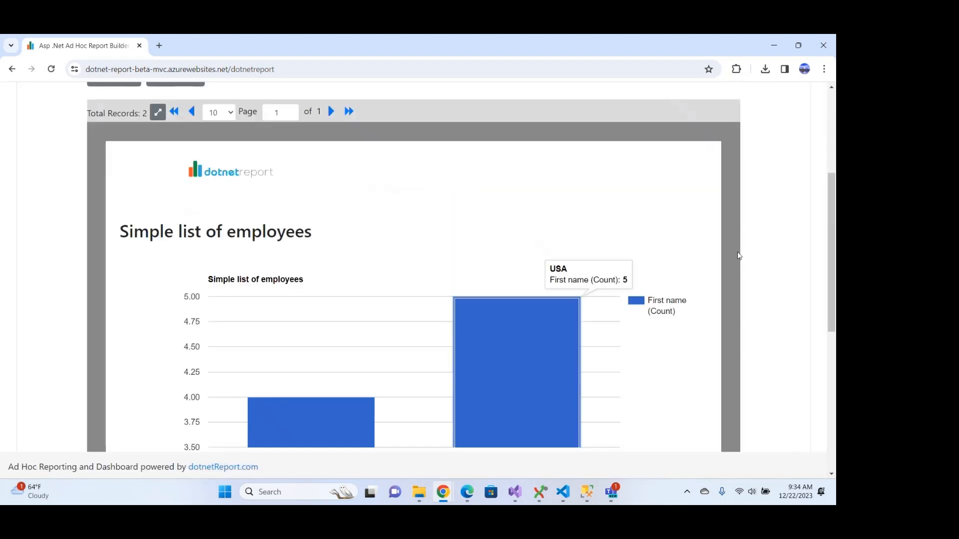
Edit the employee report, change its type to Map, and save and run it to view the map and country table.
{"action": "scroll", "coordinate": [738, 255], "scroll_direction": "up", "scroll_amount": 4}
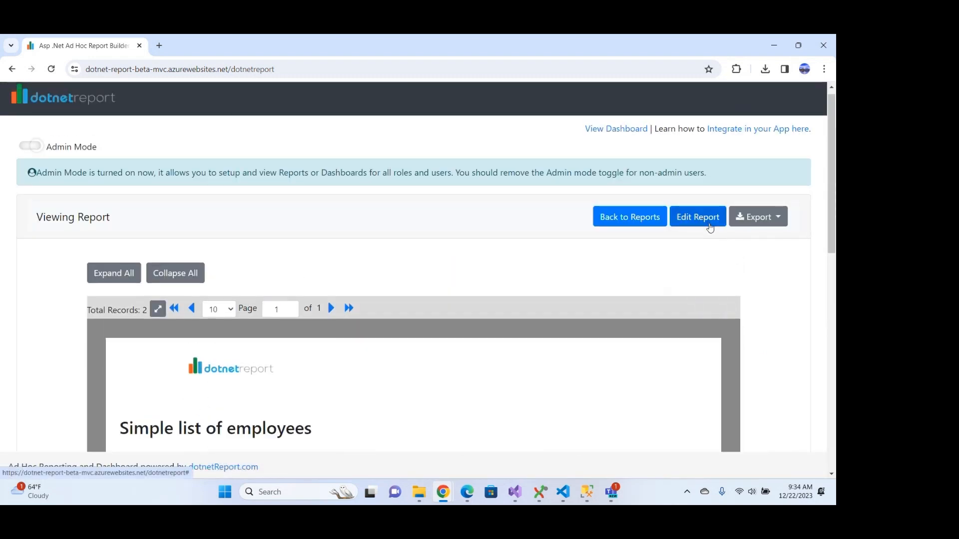
{"action": "left_click", "coordinate": [710, 228]}
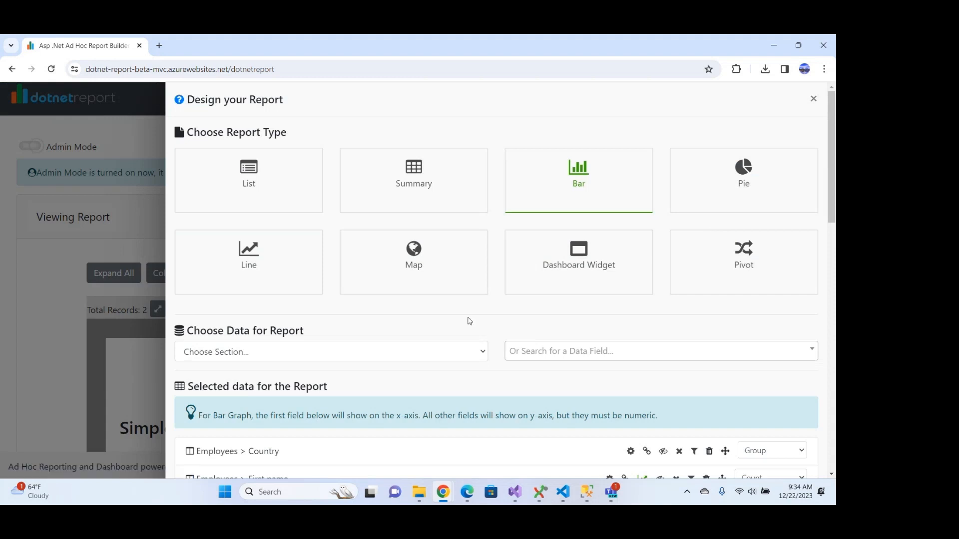
{"action": "left_click", "coordinate": [426, 274]}
{"action": "scroll", "coordinate": [595, 320], "scroll_direction": "down", "scroll_amount": 2}
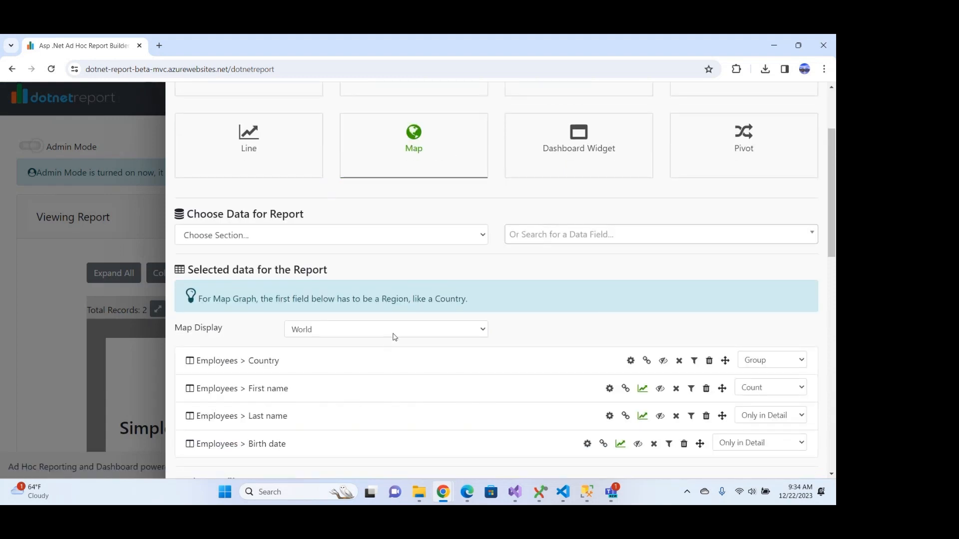
{"action": "scroll", "coordinate": [449, 363], "scroll_direction": "down", "scroll_amount": 12}
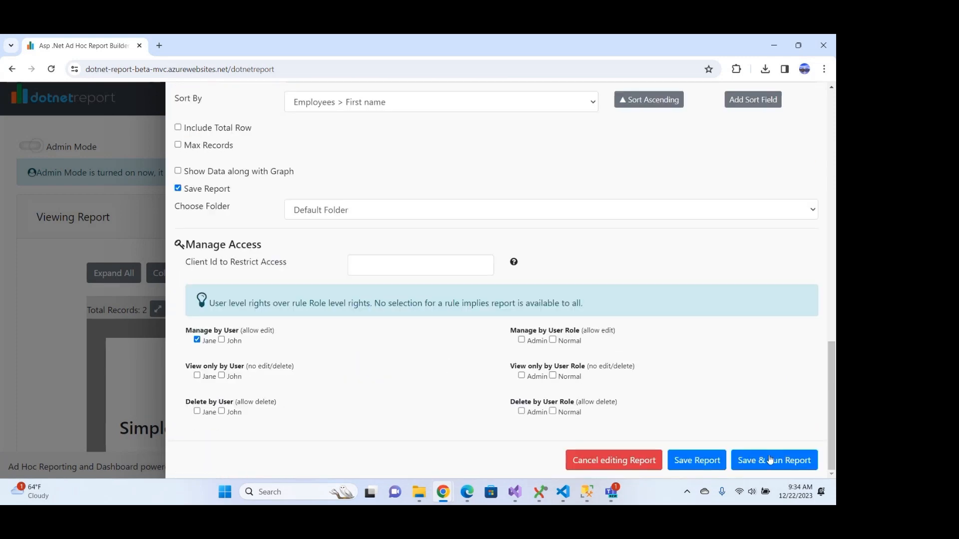
{"action": "left_click", "coordinate": [769, 459]}
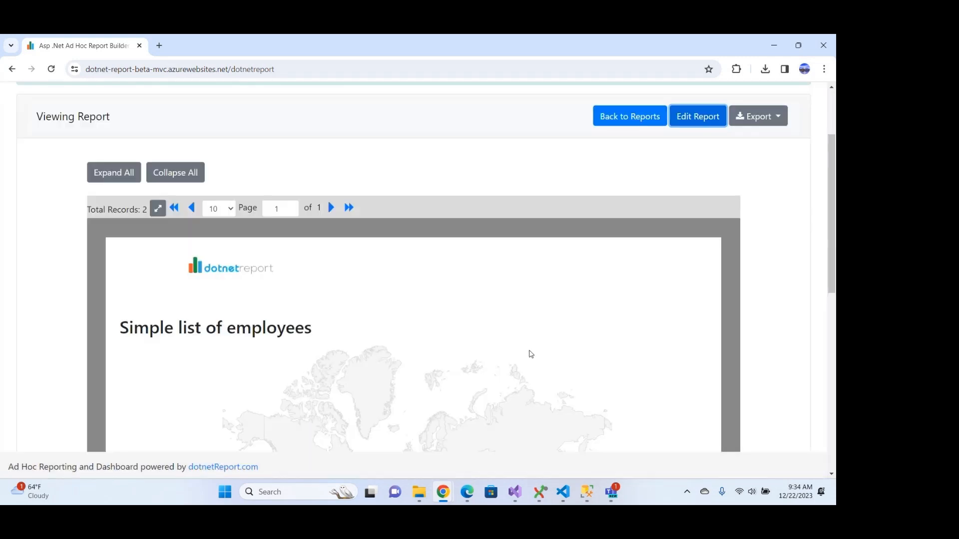
{"action": "scroll", "coordinate": [530, 354], "scroll_direction": "down", "scroll_amount": 5}
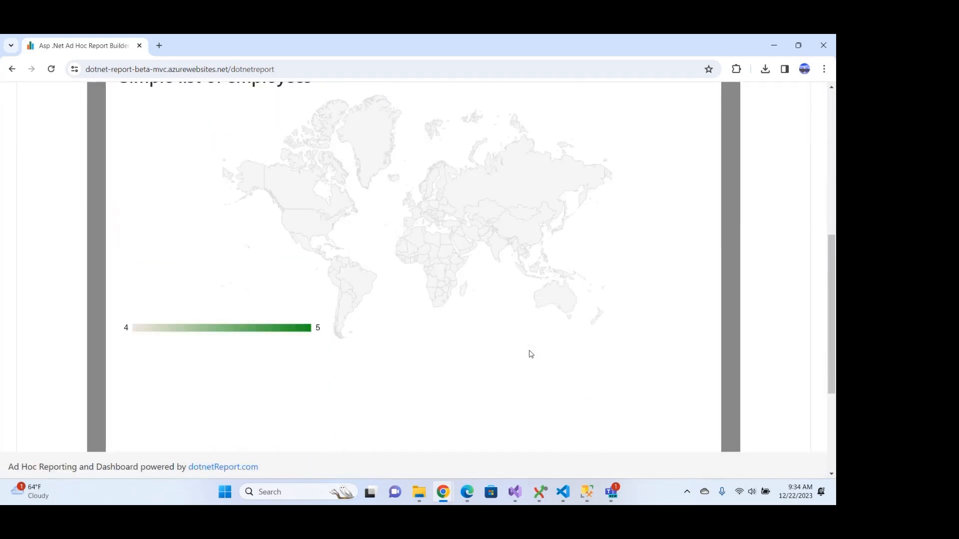
{"action": "scroll", "coordinate": [531, 354], "scroll_direction": "up", "scroll_amount": 3}
{"action": "scroll", "coordinate": [529, 353], "scroll_direction": "down", "scroll_amount": 4}
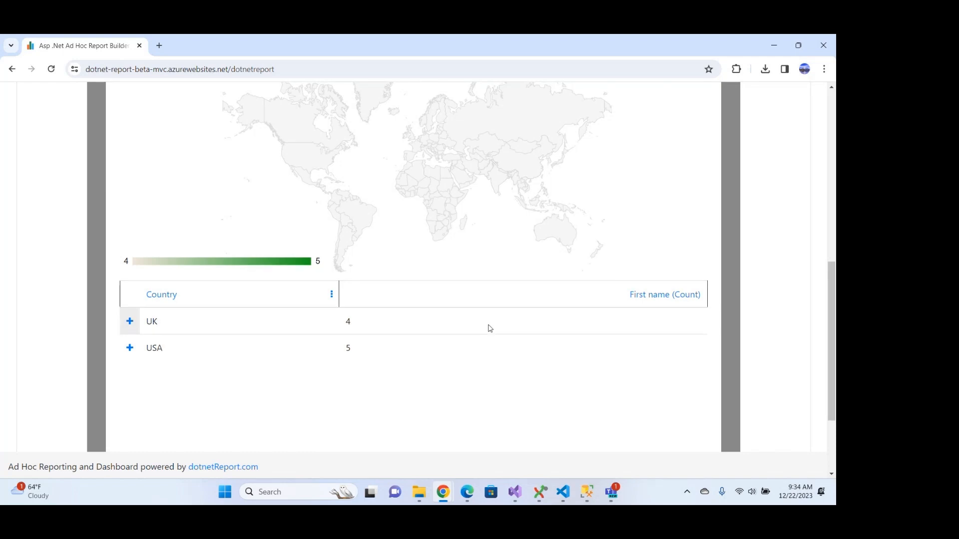
Reopen the report design, review its report types, field options, filters and schedule settings, and close it without saving.
{"action": "scroll", "coordinate": [489, 328], "scroll_direction": "up", "scroll_amount": 8}
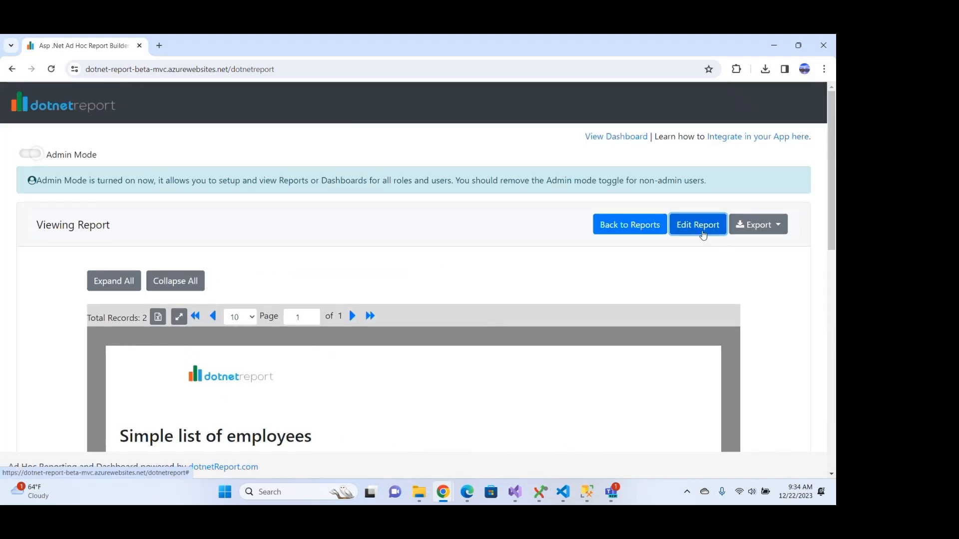
{"action": "left_click", "coordinate": [703, 234]}
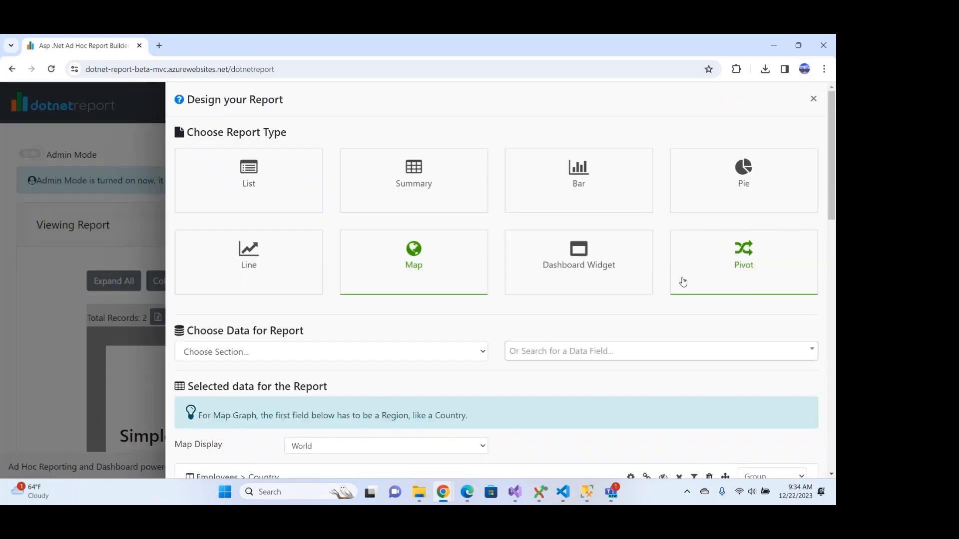
{"action": "scroll", "coordinate": [656, 335], "scroll_direction": "down", "scroll_amount": 4}
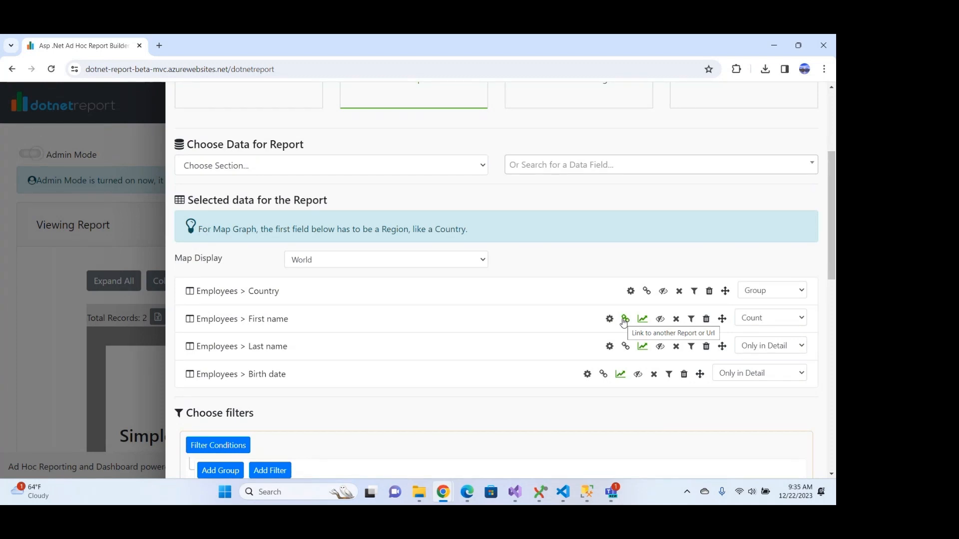
{"action": "scroll", "coordinate": [624, 322], "scroll_direction": "down", "scroll_amount": 2}
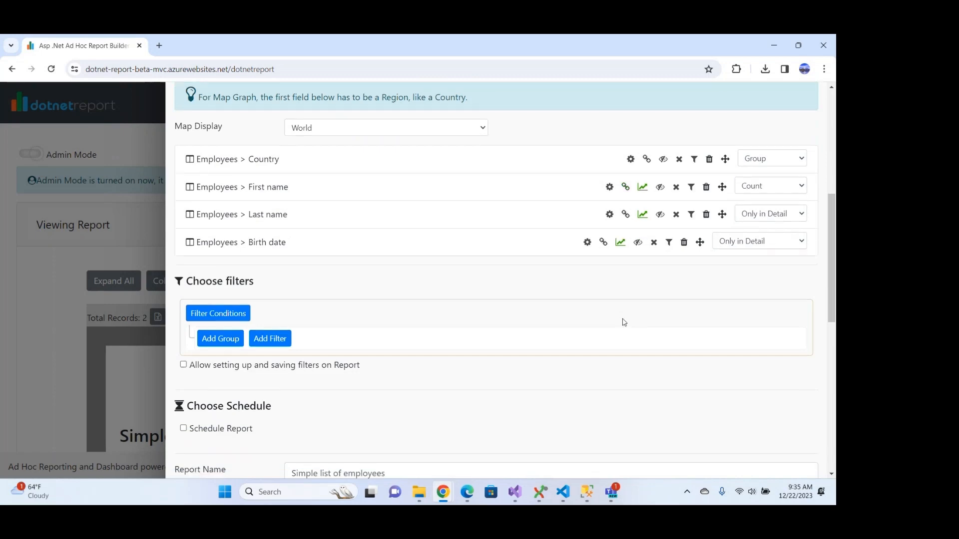
{"action": "scroll", "coordinate": [465, 382], "scroll_direction": "down", "scroll_amount": 2}
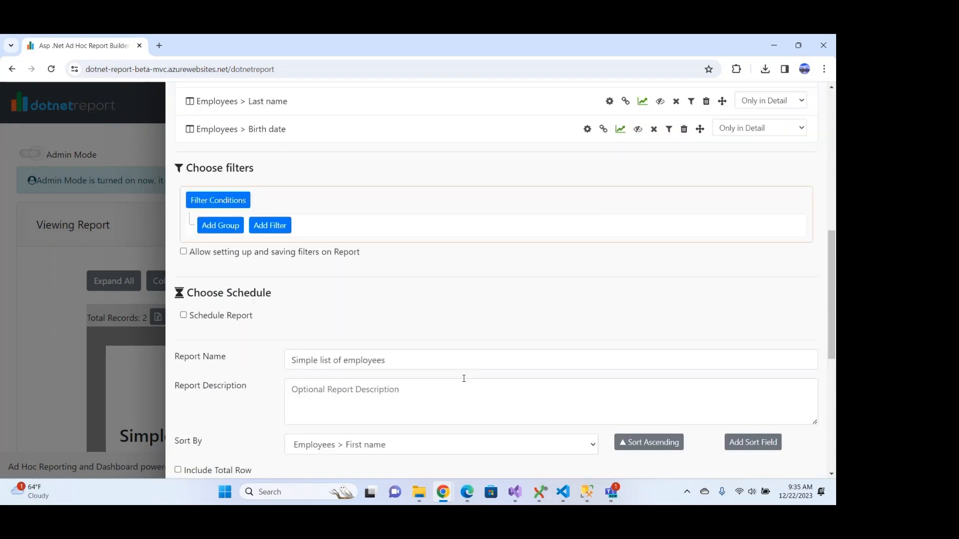
{"action": "scroll", "coordinate": [464, 378], "scroll_direction": "up", "scroll_amount": 7}
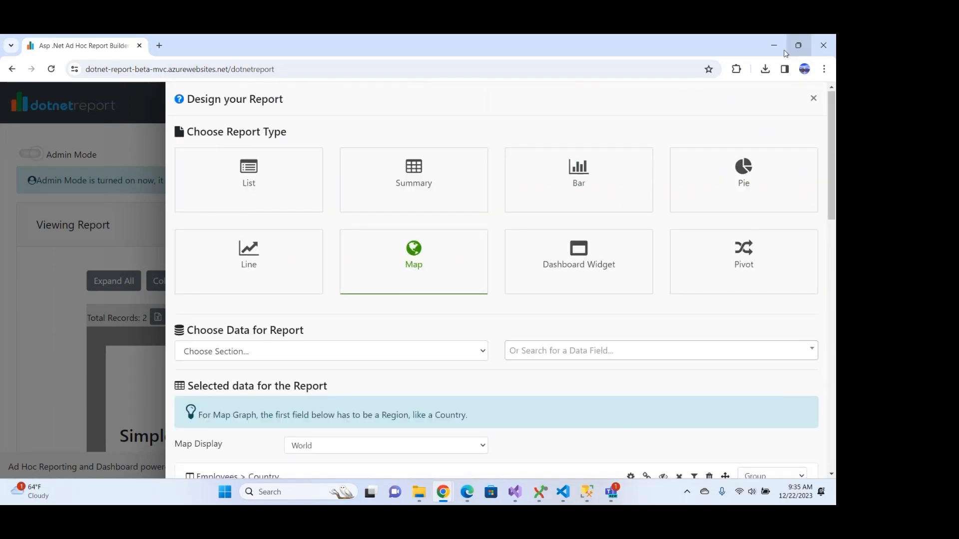
{"action": "left_click", "coordinate": [813, 97]}
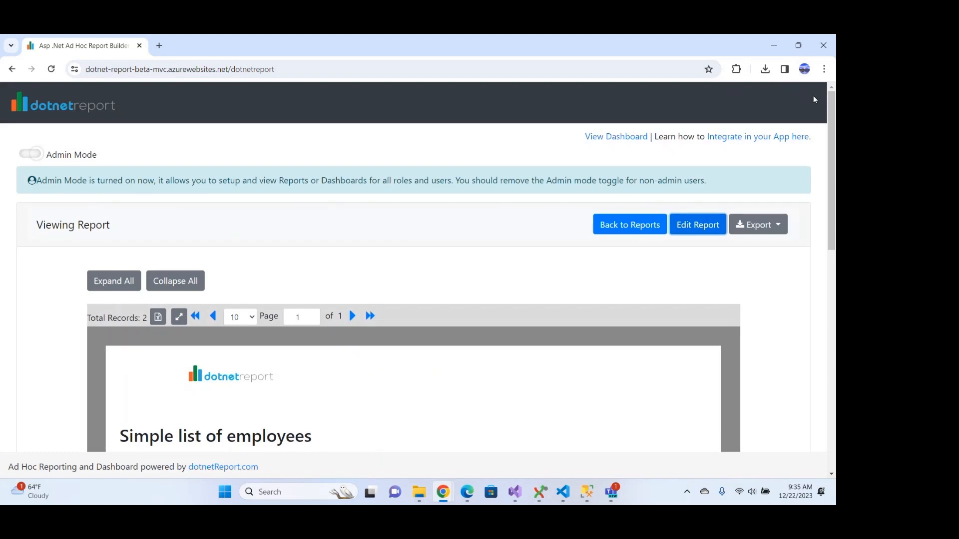
Open the dashboard view and switch to the Demo Dash dashboard.
{"action": "left_click", "coordinate": [587, 141]}
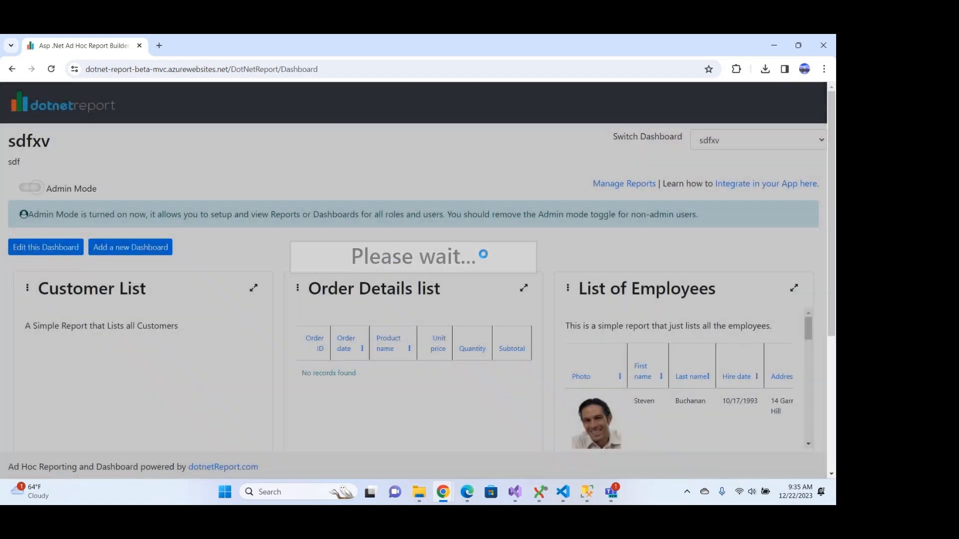
{"action": "left_click", "coordinate": [701, 146]}
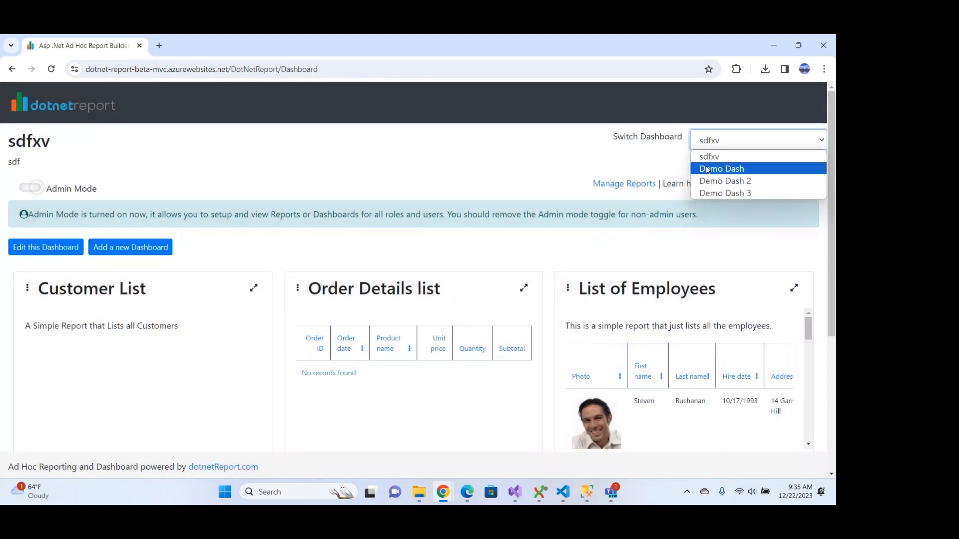
{"action": "left_click", "coordinate": [707, 170]}
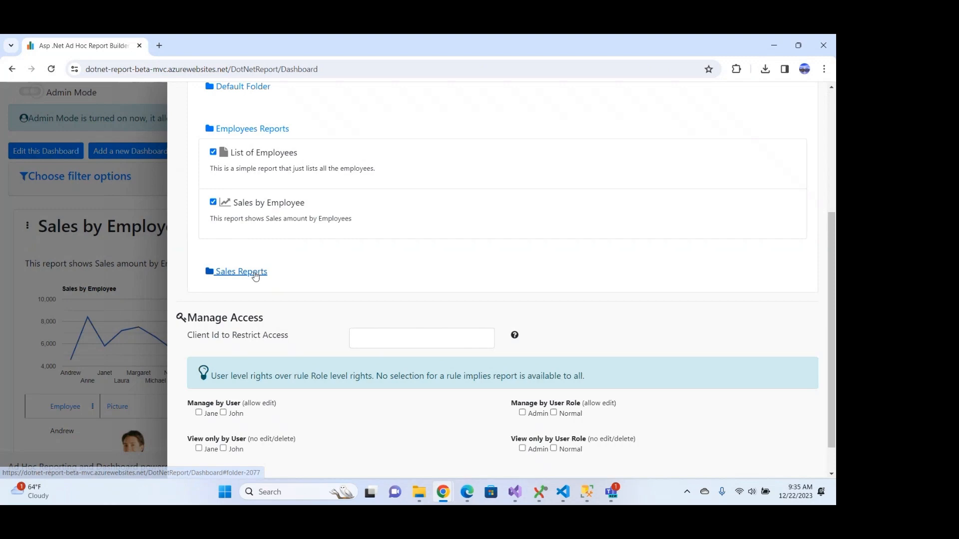
Review the Demo Dash edit settings, including the Sales Reports folder and access options, and close them without saving.
{"action": "left_click", "coordinate": [256, 276]}
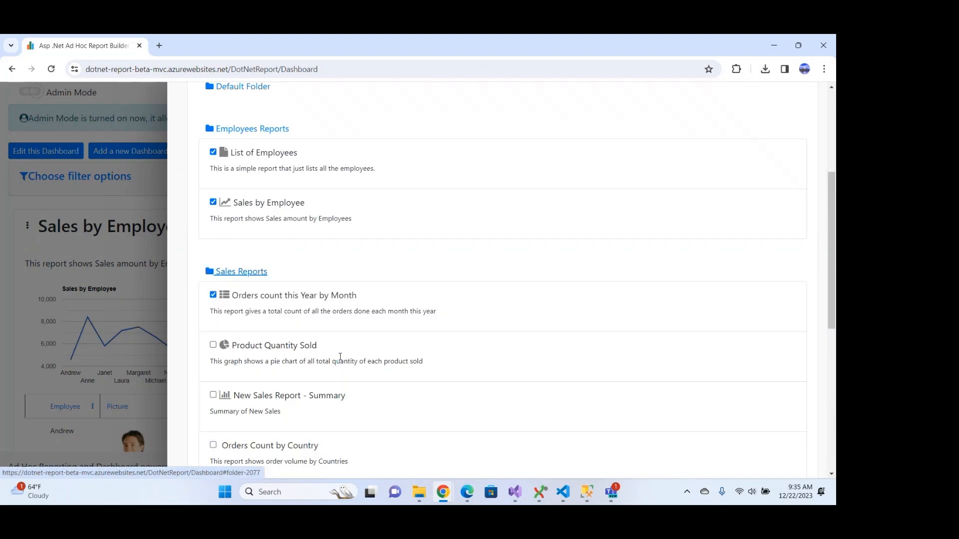
{"action": "scroll", "coordinate": [340, 358], "scroll_direction": "up", "scroll_amount": 4}
{"action": "scroll", "coordinate": [340, 358], "scroll_direction": "down", "scroll_amount": 10}
{"action": "scroll", "coordinate": [339, 355], "scroll_direction": "down", "scroll_amount": 1}
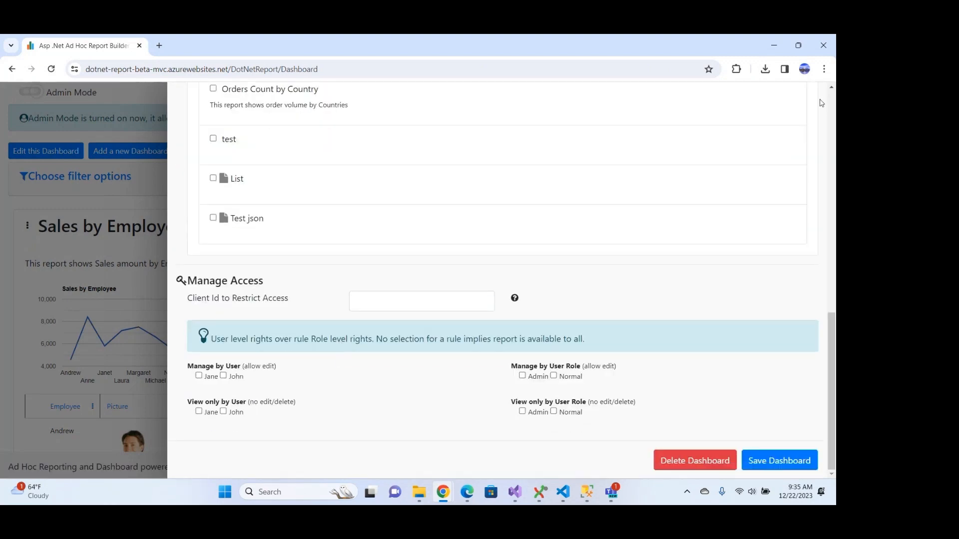
{"action": "scroll", "coordinate": [394, 188], "scroll_direction": "up", "scroll_amount": 10}
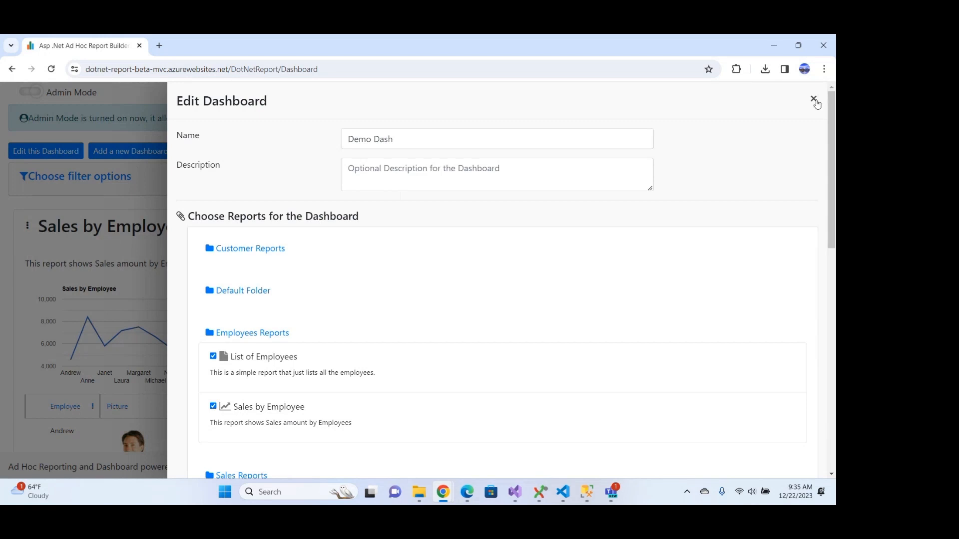
{"action": "left_click", "coordinate": [813, 99]}
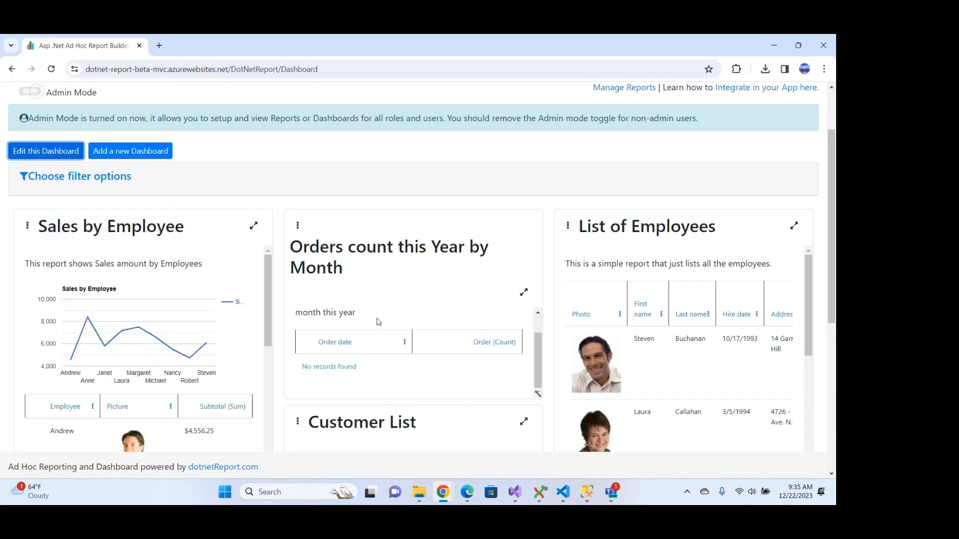
Expand the Sales by Employee widget to full size, look through its chart and records, and collapse it again.
{"action": "left_click", "coordinate": [254, 225]}
{"action": "scroll", "coordinate": [377, 308], "scroll_direction": "down", "scroll_amount": 3}
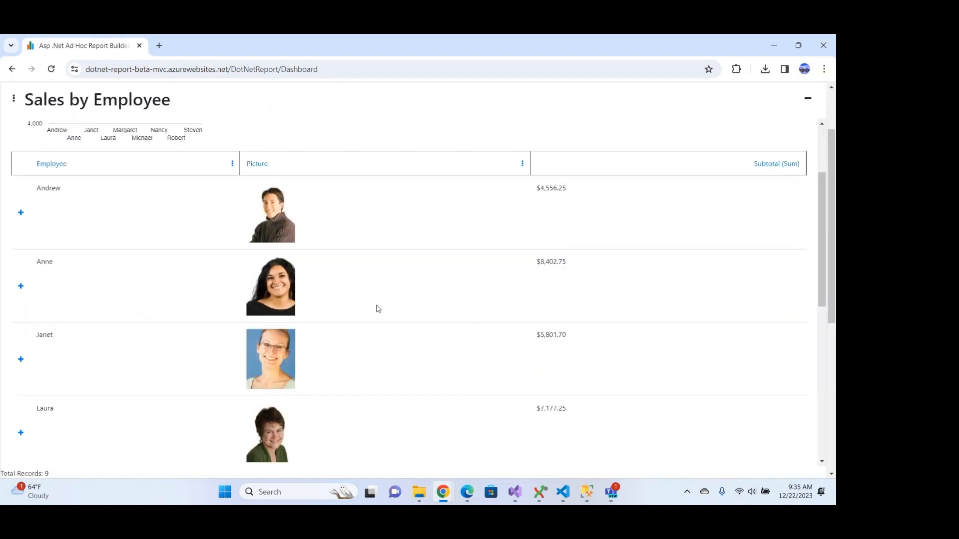
{"action": "scroll", "coordinate": [378, 308], "scroll_direction": "up", "scroll_amount": 2}
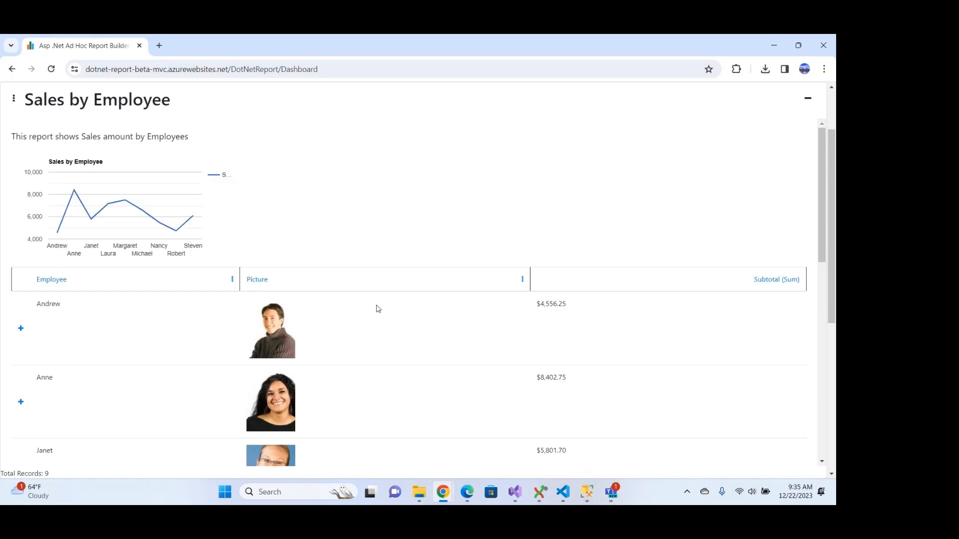
{"action": "left_click", "coordinate": [808, 101]}
Move the Sales by Employee widget toward the dashboard's middle and widen it up to the List of Employees widget.
{"action": "left_click_drag", "start_coordinate": [217, 224], "coordinate": [418, 238]}
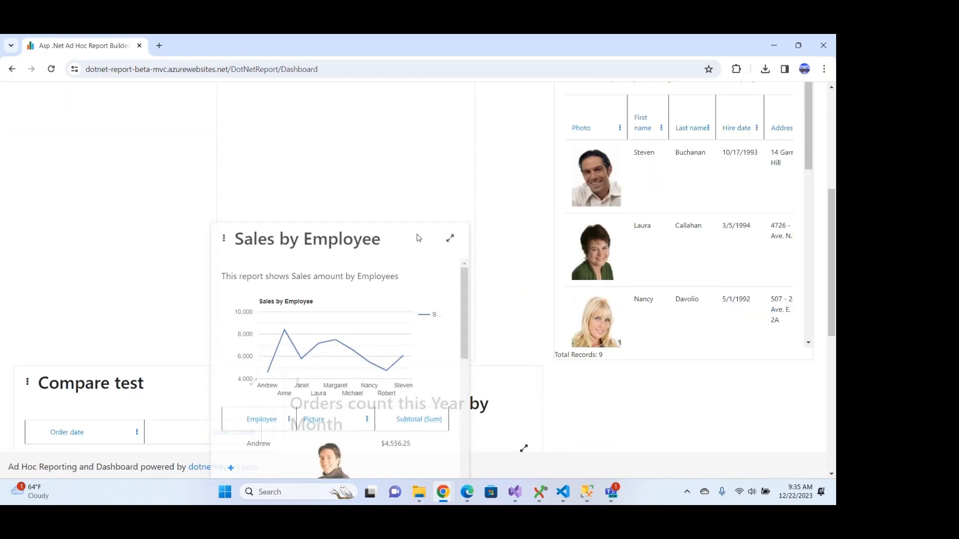
{"action": "left_click_drag", "start_coordinate": [471, 341], "coordinate": [539, 318]}
{"action": "scroll", "coordinate": [538, 319], "scroll_direction": "up", "scroll_amount": 2}
{"action": "scroll", "coordinate": [476, 210], "scroll_direction": "up", "scroll_amount": 2}
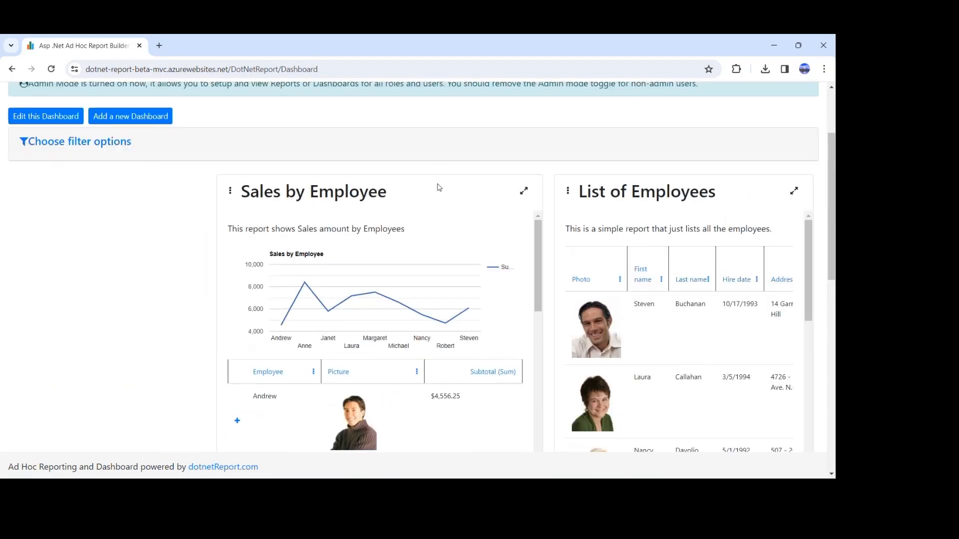
Place the Sales by Employee widget at the dashboard's left edge and stretch it across the first two columns.
{"action": "left_click_drag", "start_coordinate": [430, 188], "coordinate": [242, 118]}
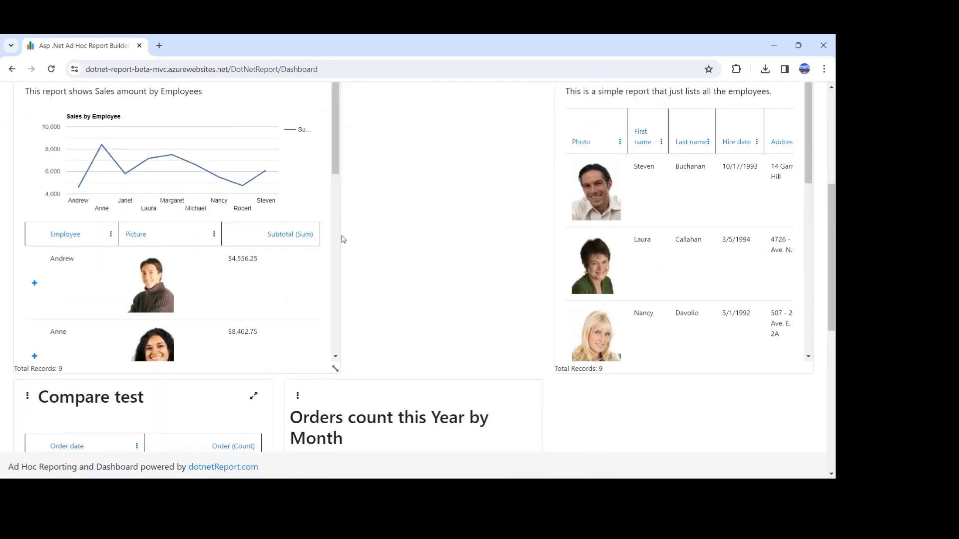
{"action": "left_click_drag", "start_coordinate": [336, 369], "coordinate": [539, 367]}
{"action": "scroll", "coordinate": [538, 367], "scroll_direction": "up", "scroll_amount": 5}
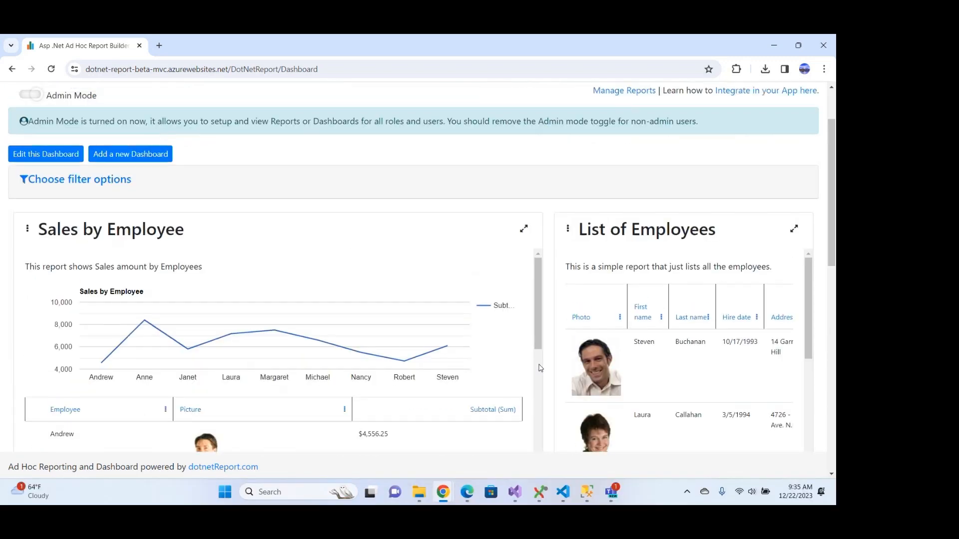